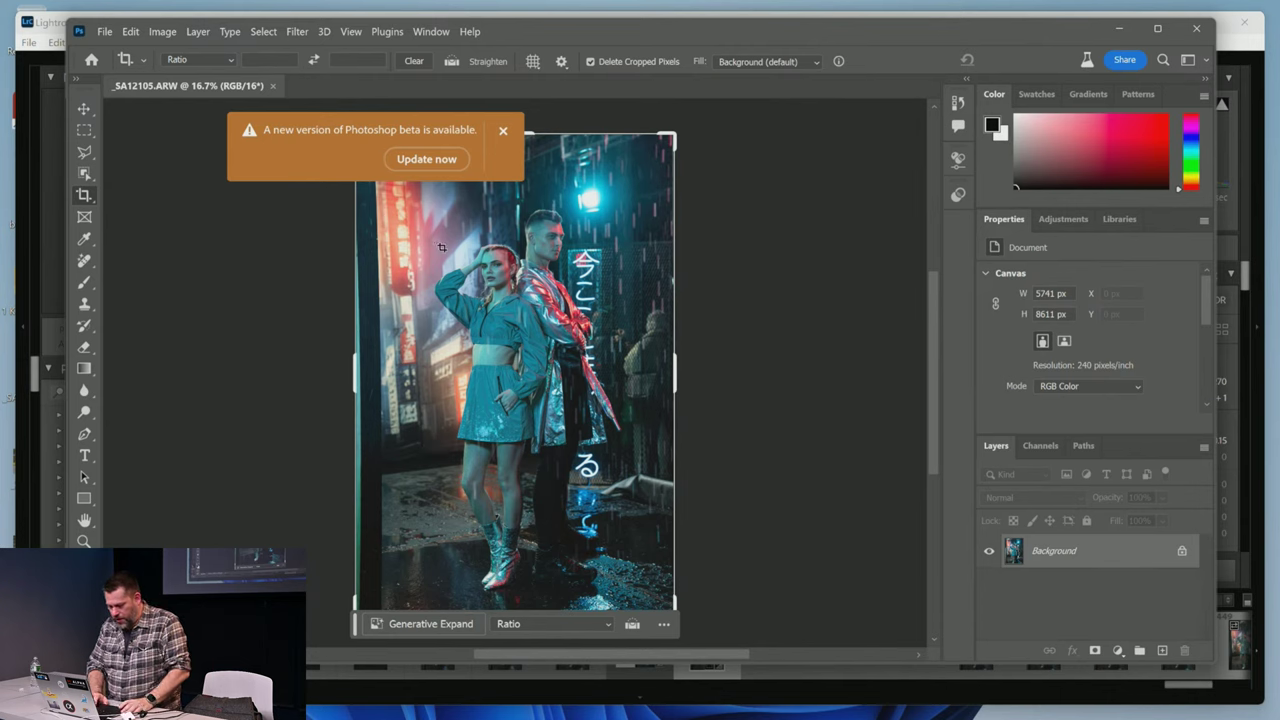
# Dismiss the update notice and Generative Expand the canvas leftward with neon street scenery.
pyautogui.click(505, 136)
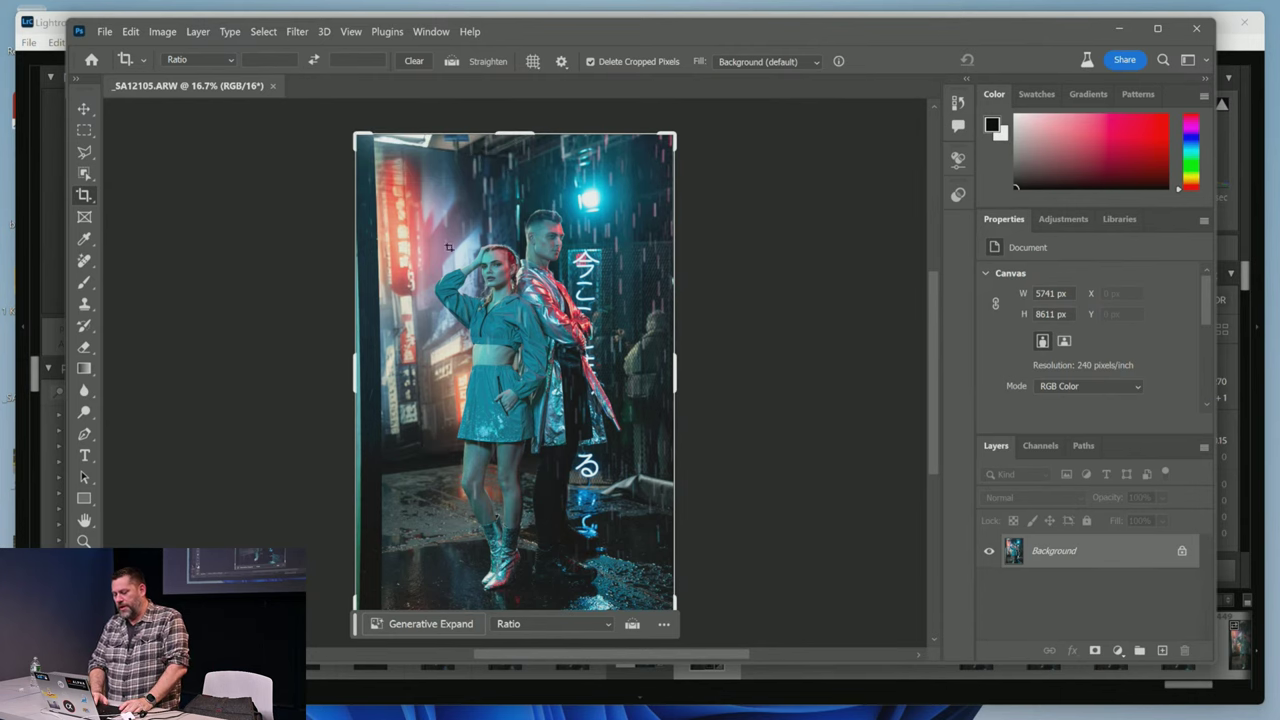
pyautogui.moveTo(356, 370); pyautogui.dragTo(252, 365)
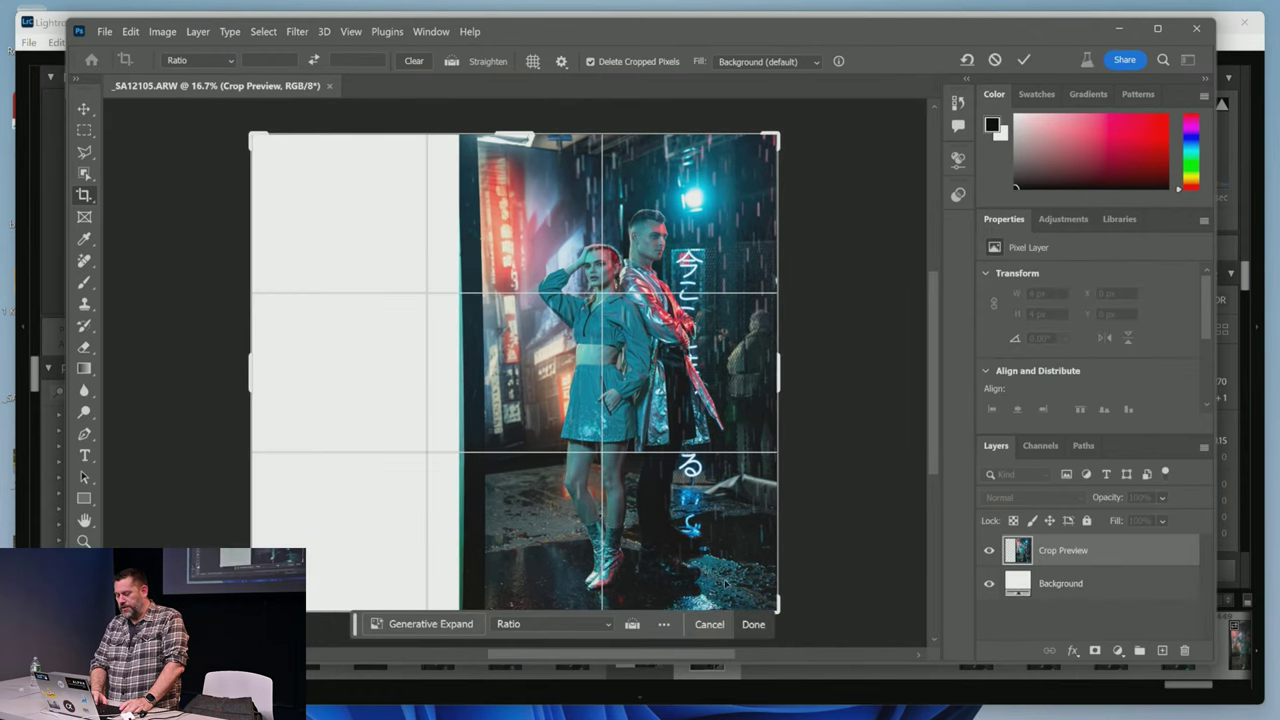
pyautogui.click(452, 626)
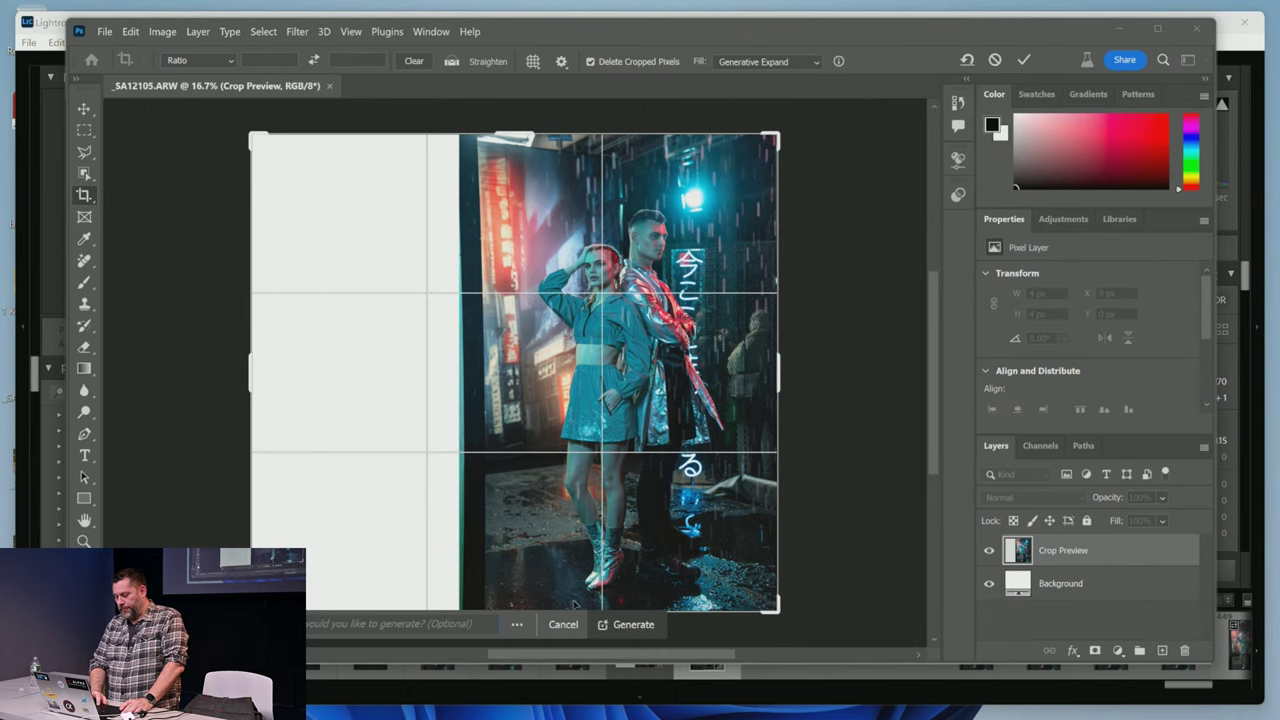
pyautogui.click(634, 626)
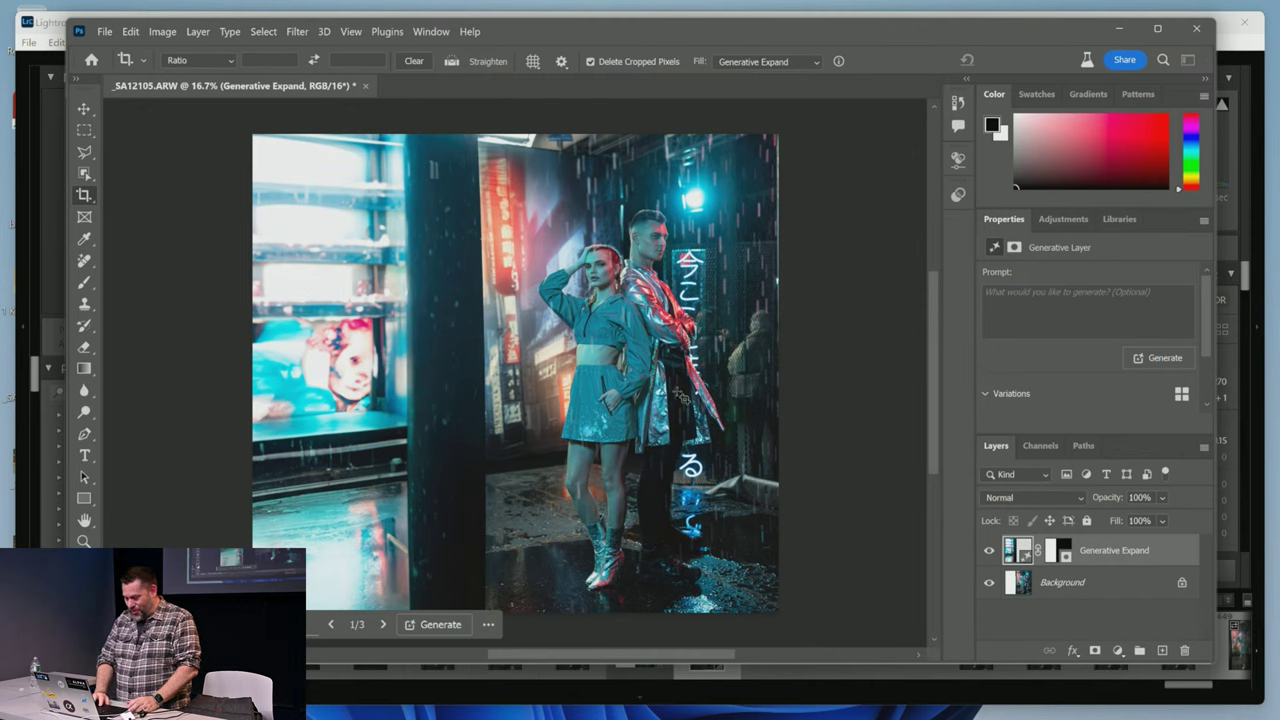
# Extend the crop to the right and Generative Expand the new area with rainy neon street.
pyautogui.click(786, 392)
pyautogui.moveTo(778, 377); pyautogui.dragTo(900, 378)
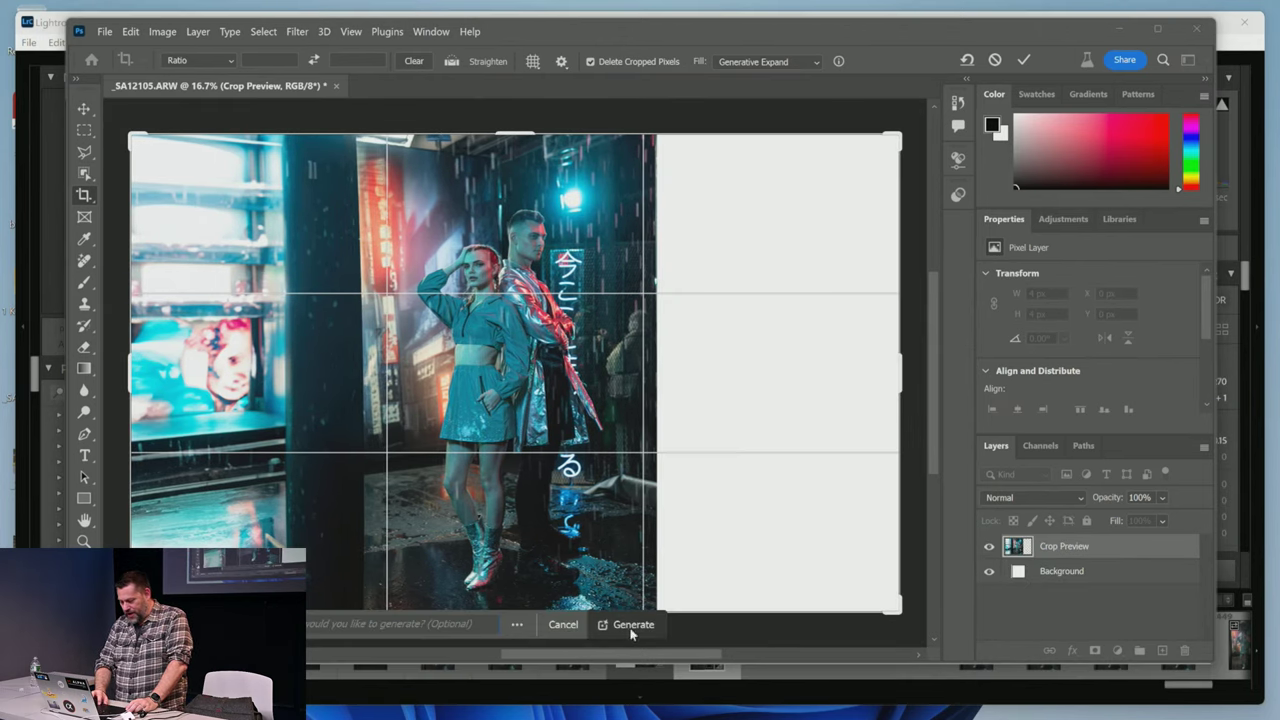
pyautogui.click(630, 624)
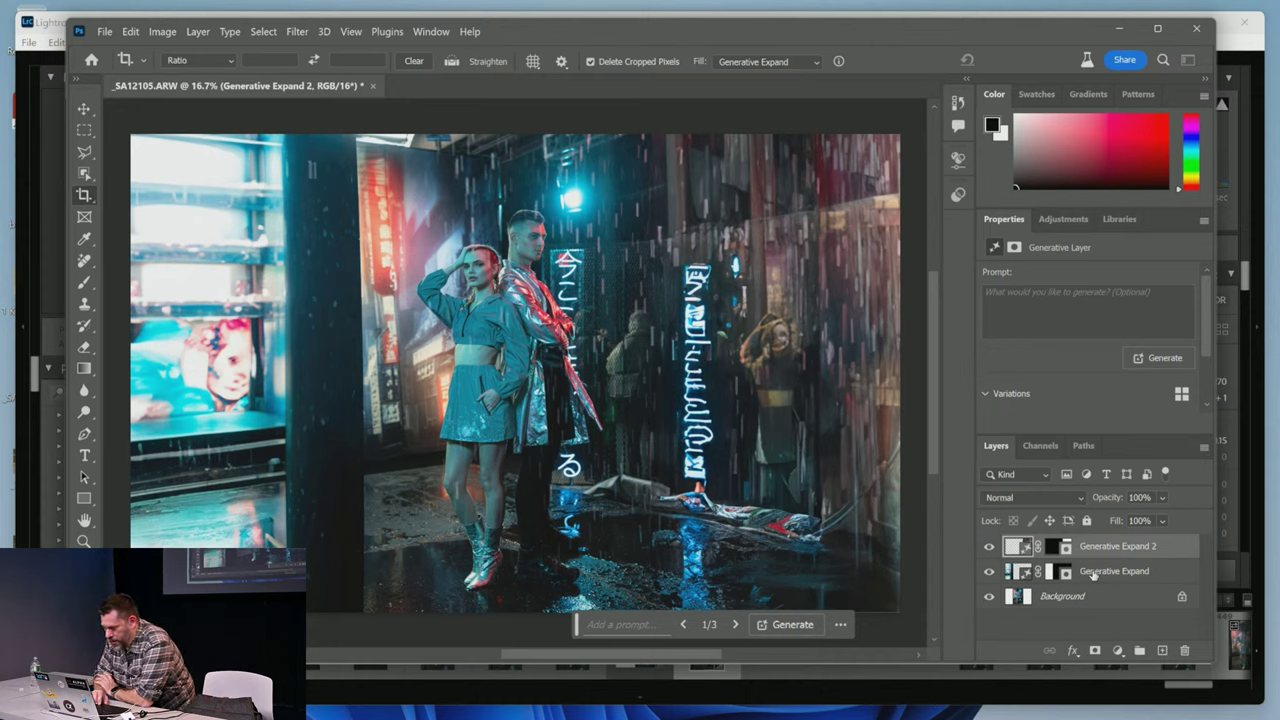
# Compare the three right-side expansion variations and keep variation 2.
pyautogui.moveTo(1210, 340); pyautogui.dragTo(1210, 402)
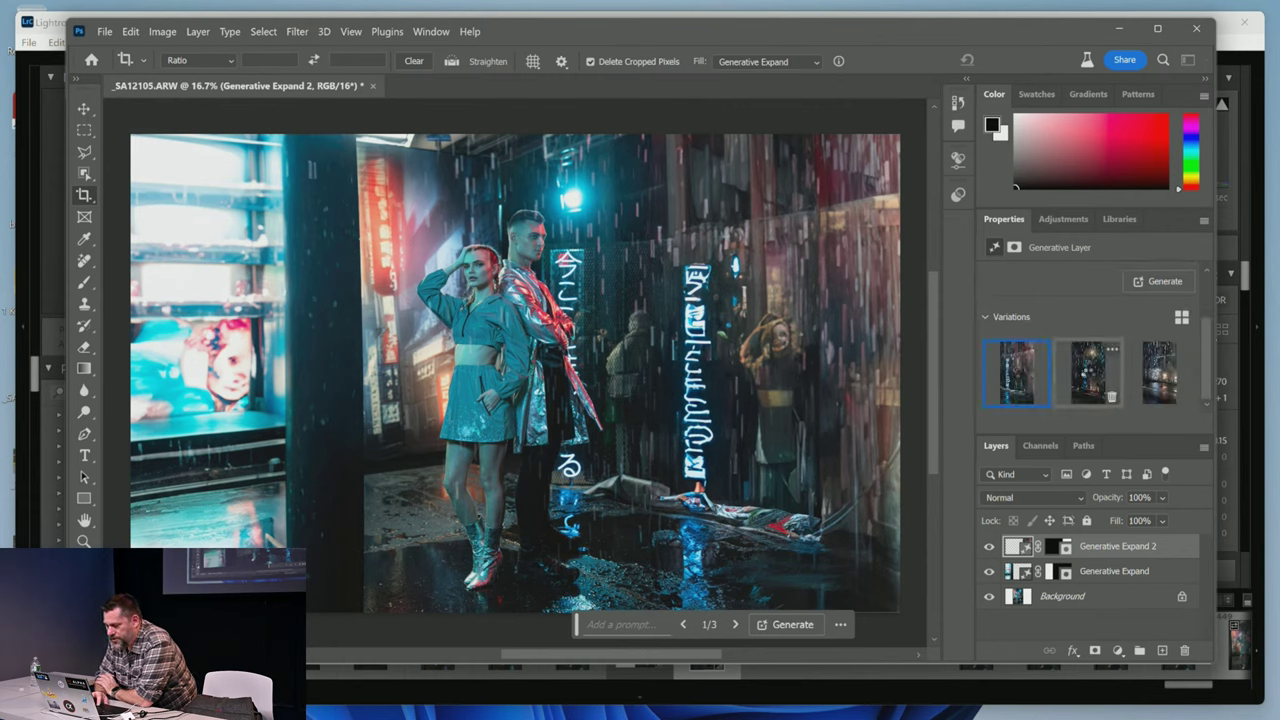
pyautogui.click(1088, 378)
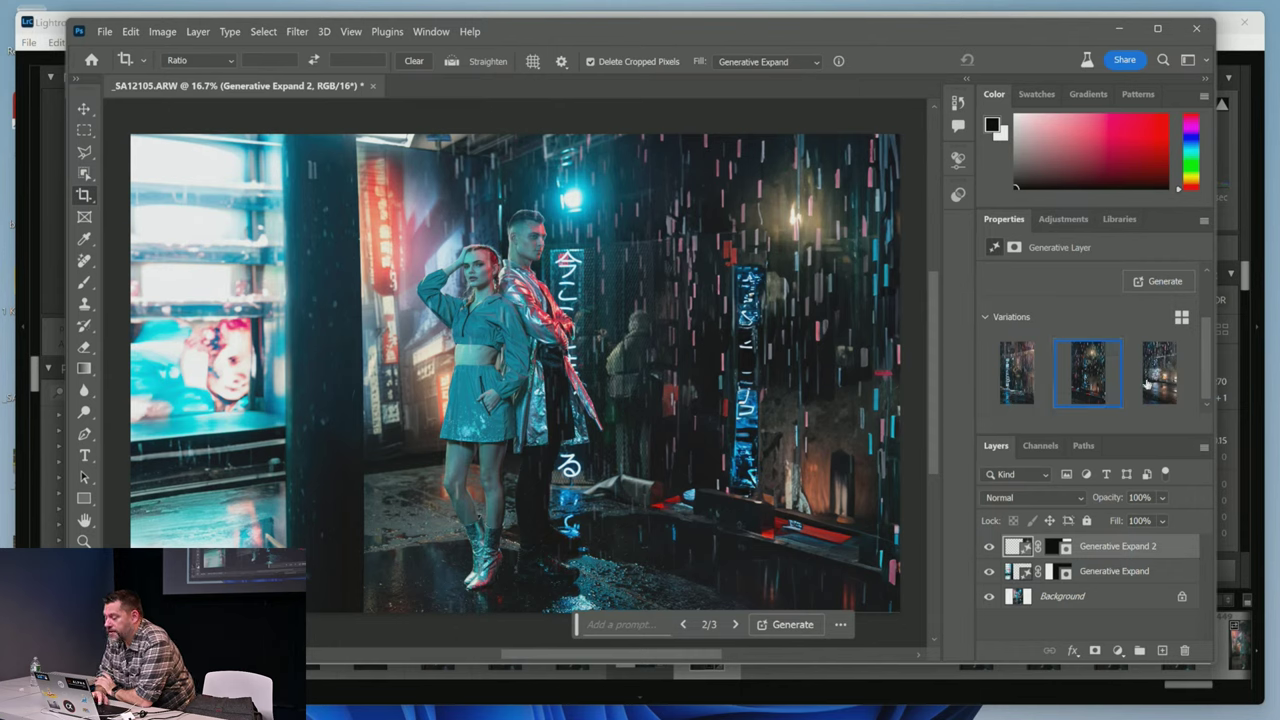
pyautogui.moveTo(1156, 372)
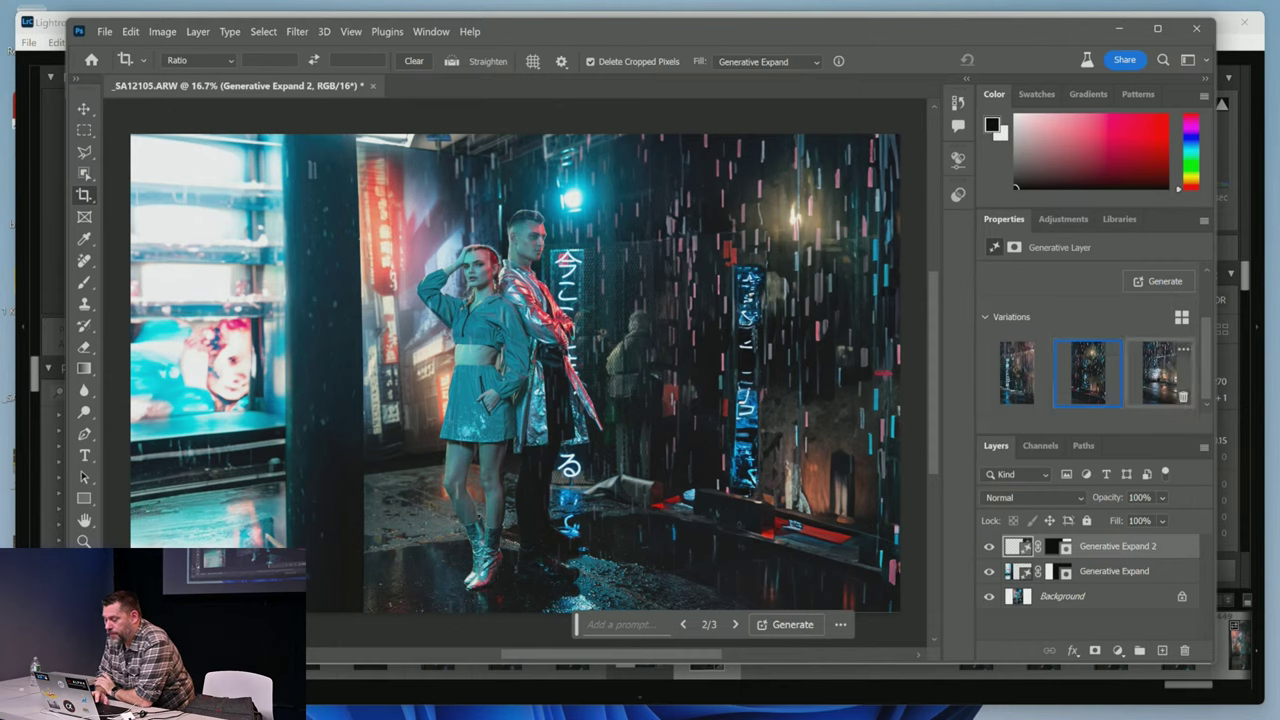
pyautogui.click(1158, 374)
pyautogui.moveTo(1088, 372)
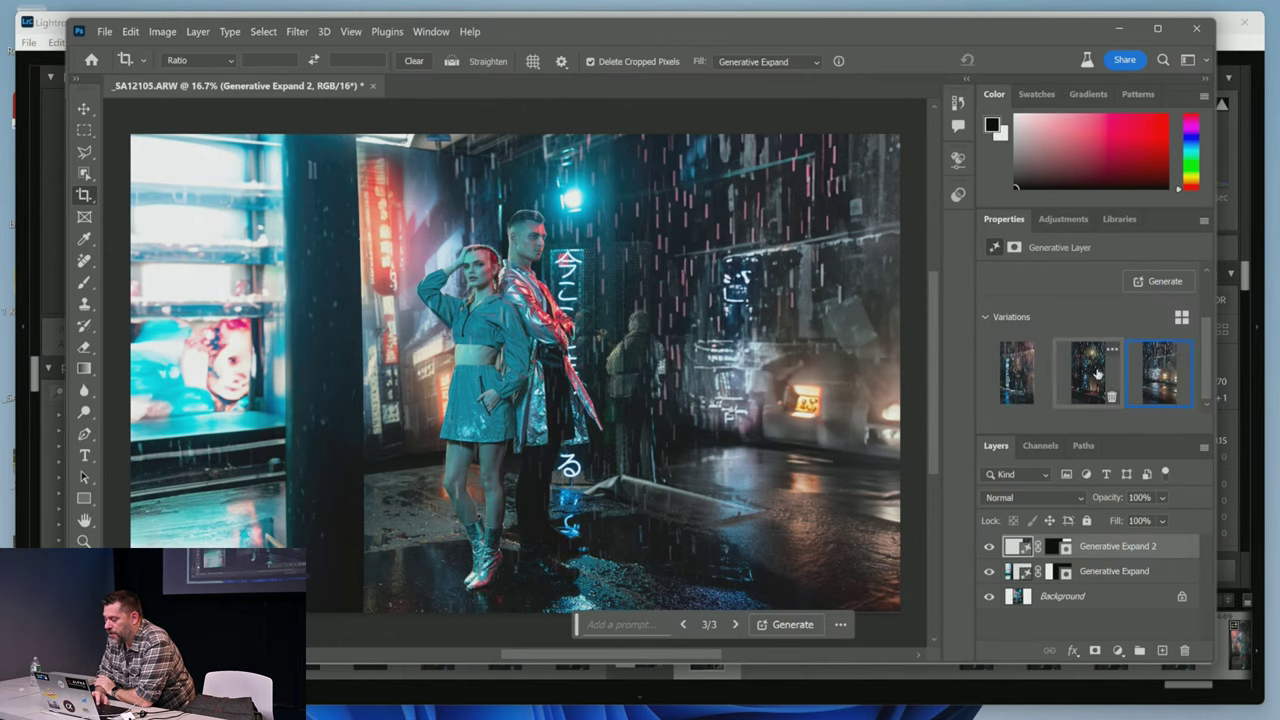
pyautogui.click(1095, 372)
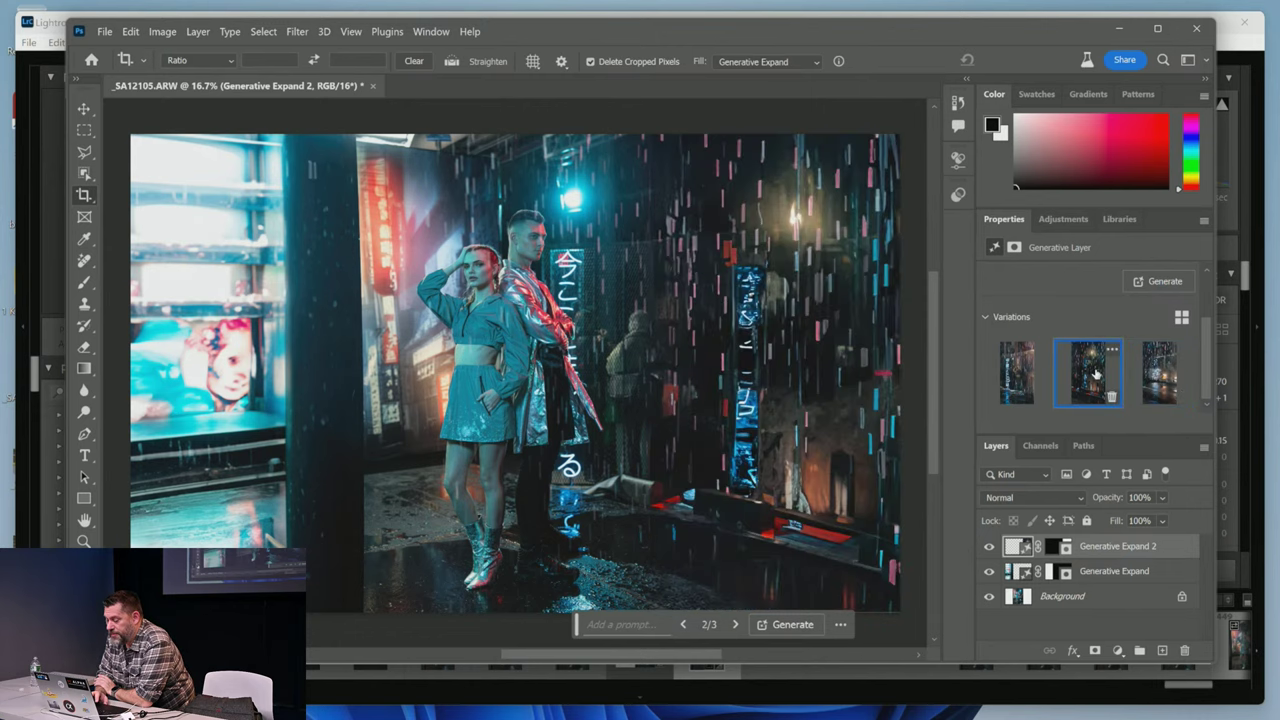
# On the left Generative Expand layer, compare variations and choose variation 2, the neon-sign wall.
pyautogui.click(1172, 576)
pyautogui.moveTo(1073, 385)
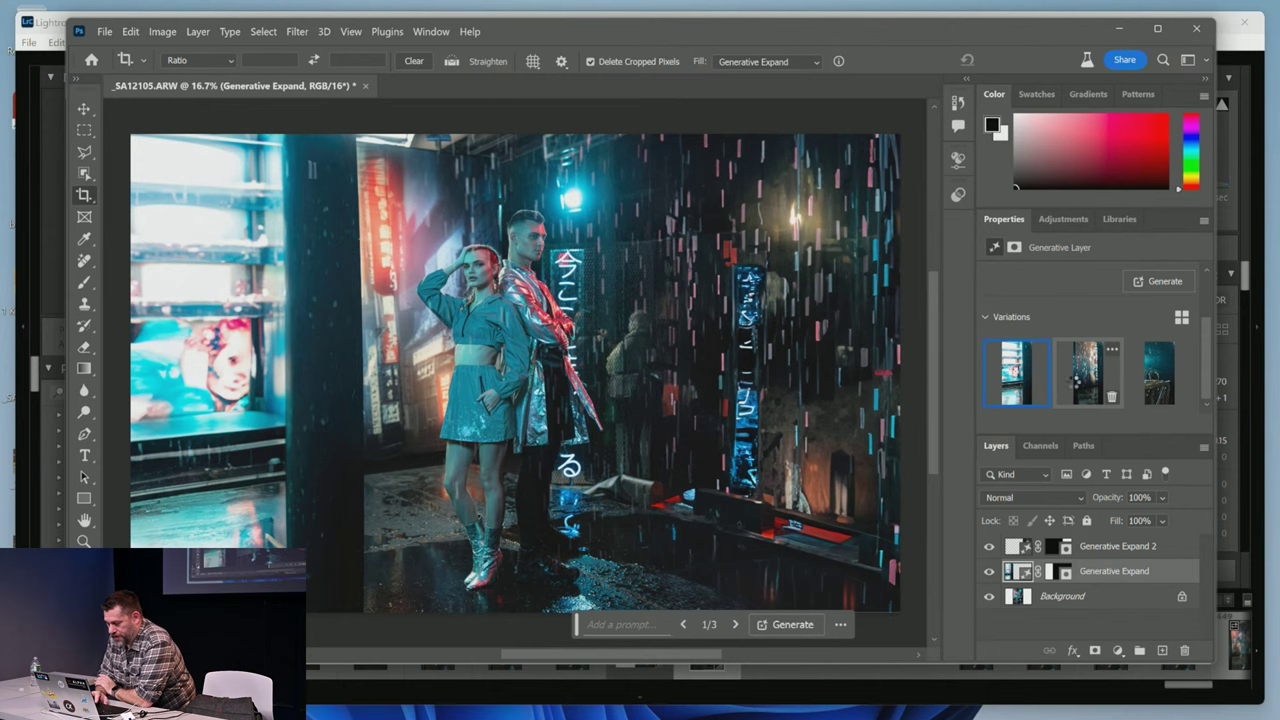
pyautogui.click(1073, 385)
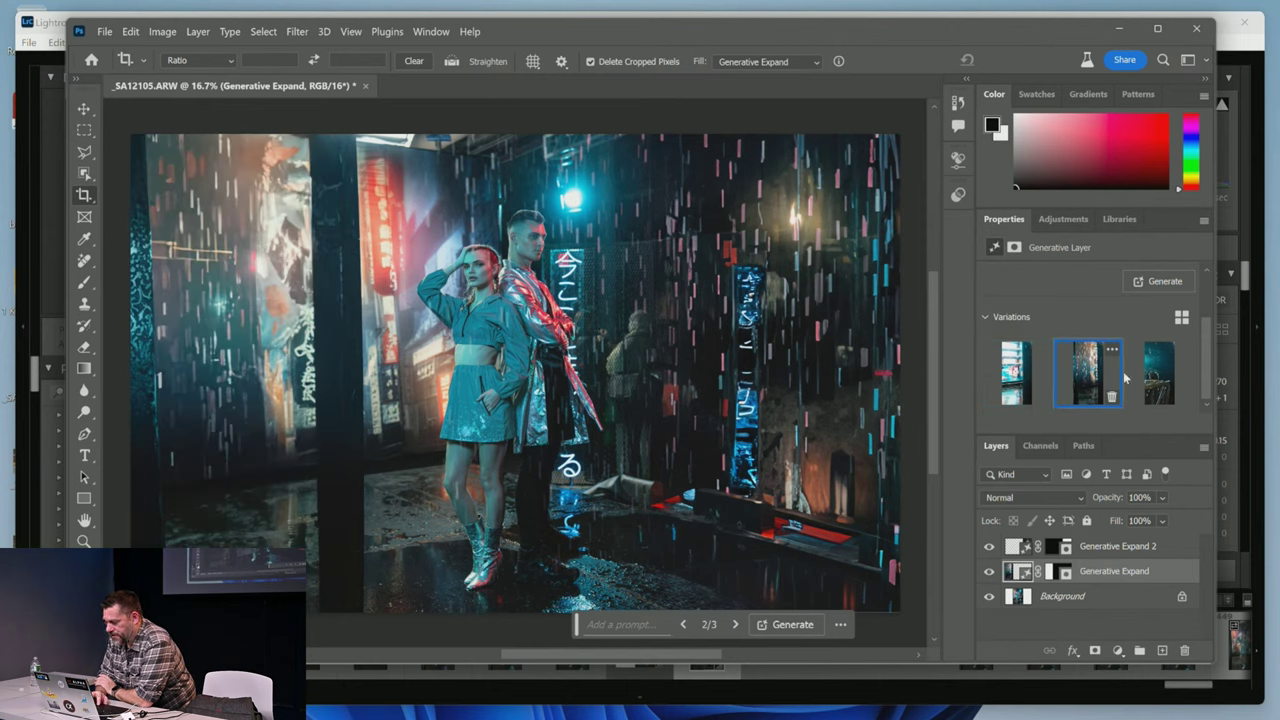
pyautogui.moveTo(1155, 376)
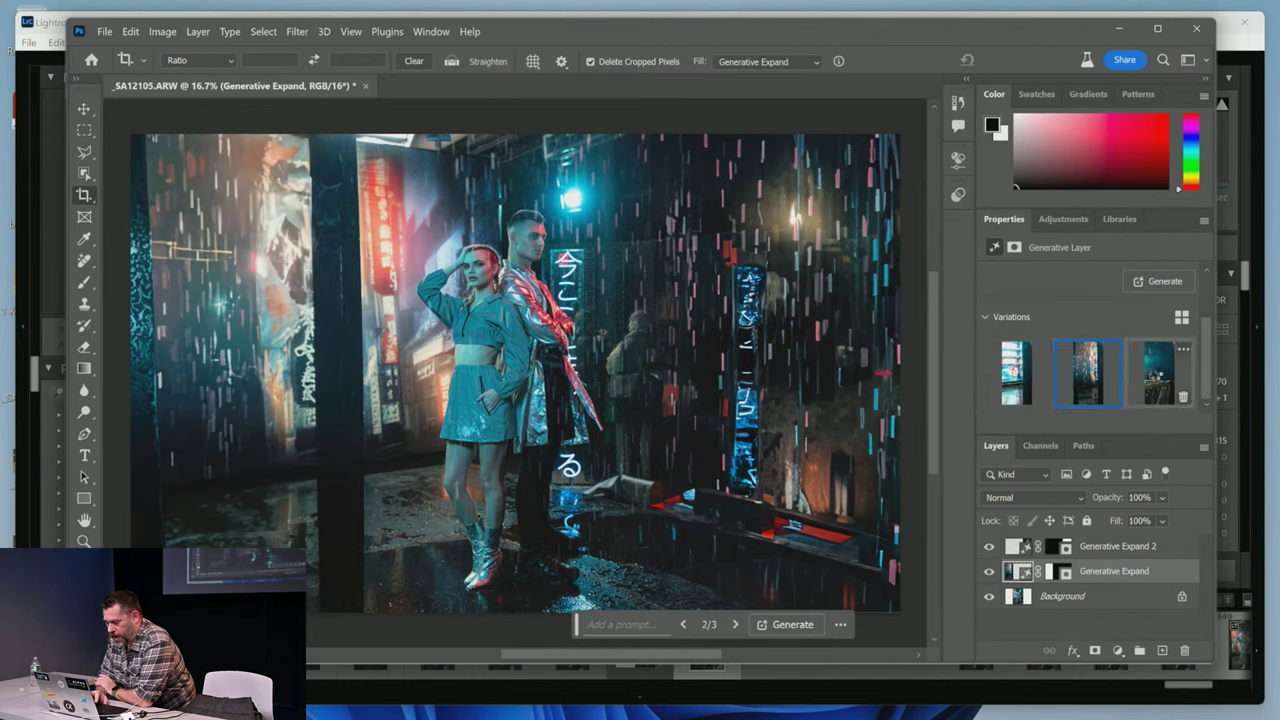
pyautogui.click(1155, 377)
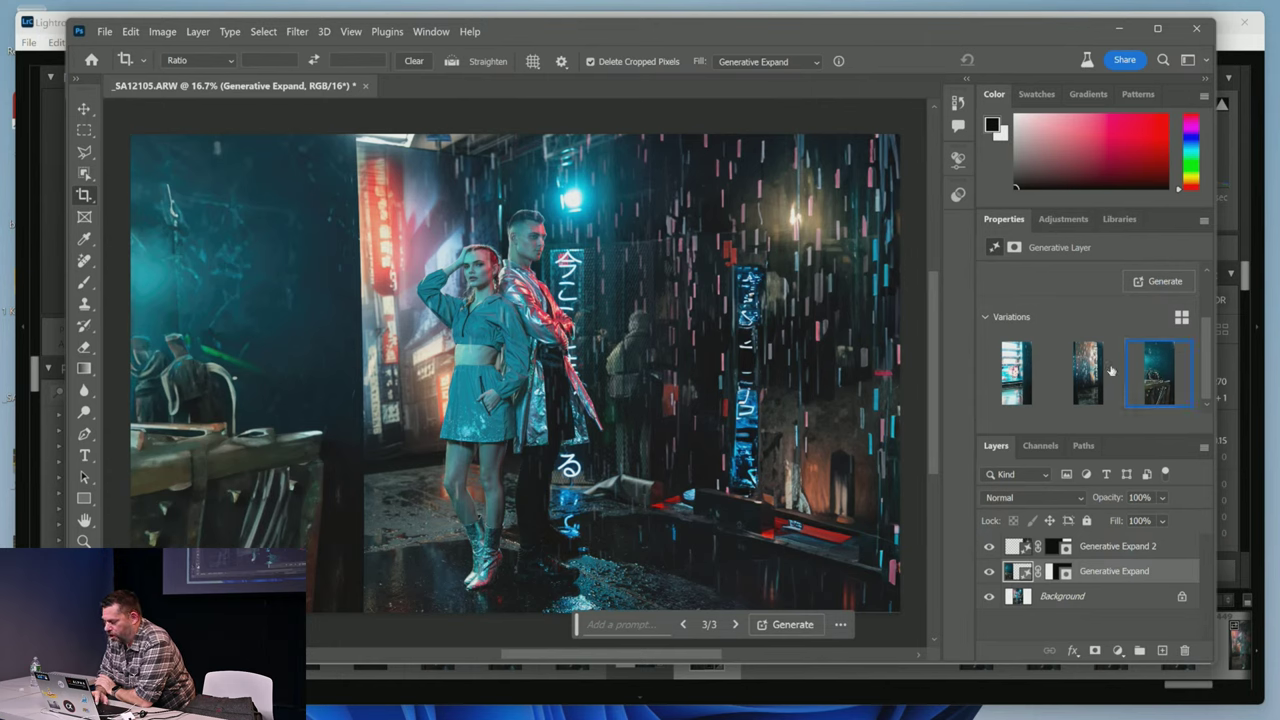
pyautogui.moveTo(1092, 368)
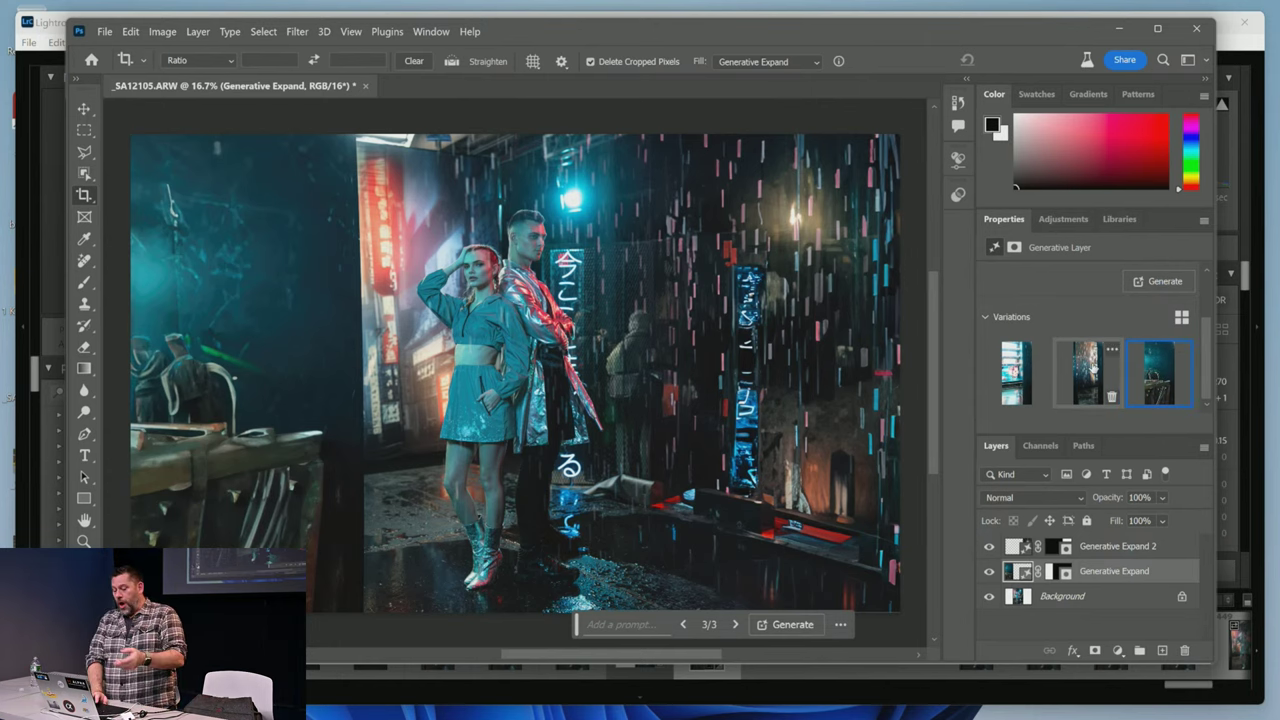
pyautogui.click(1084, 396)
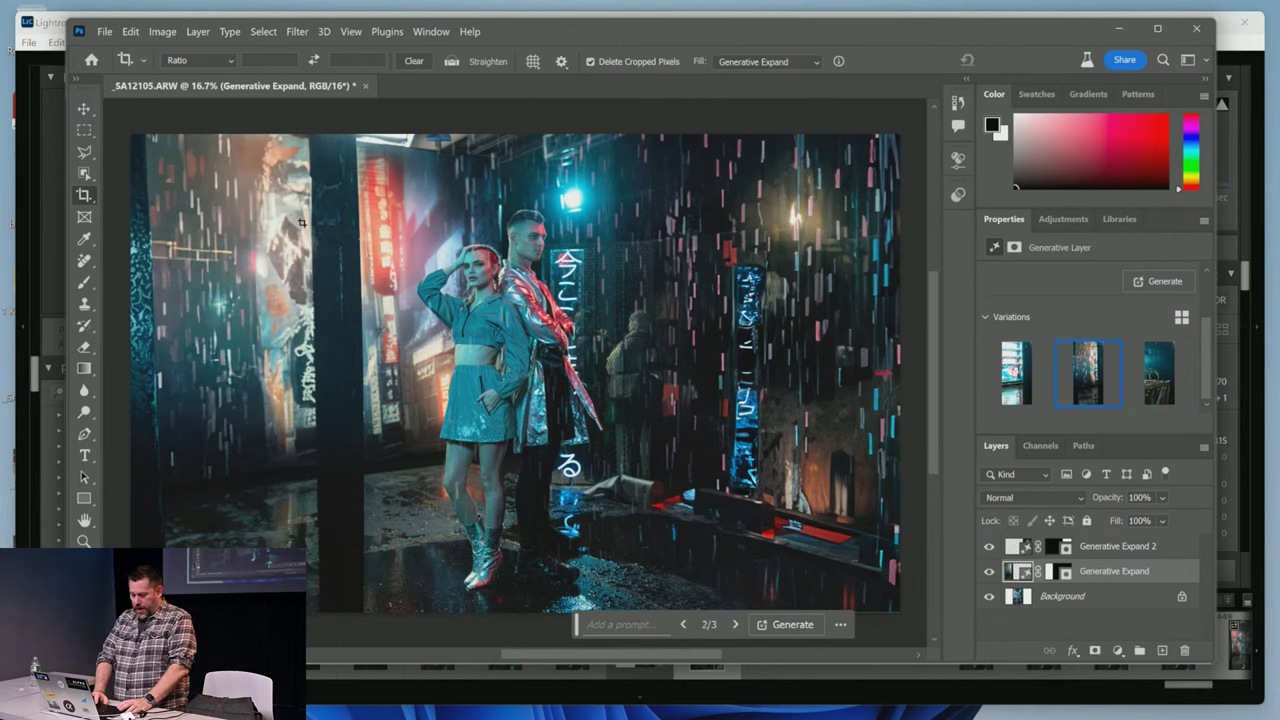
# Marquee-select the upper-left area and Generative Fill it with the prompt 'neon sign'.
pyautogui.click(91, 134)
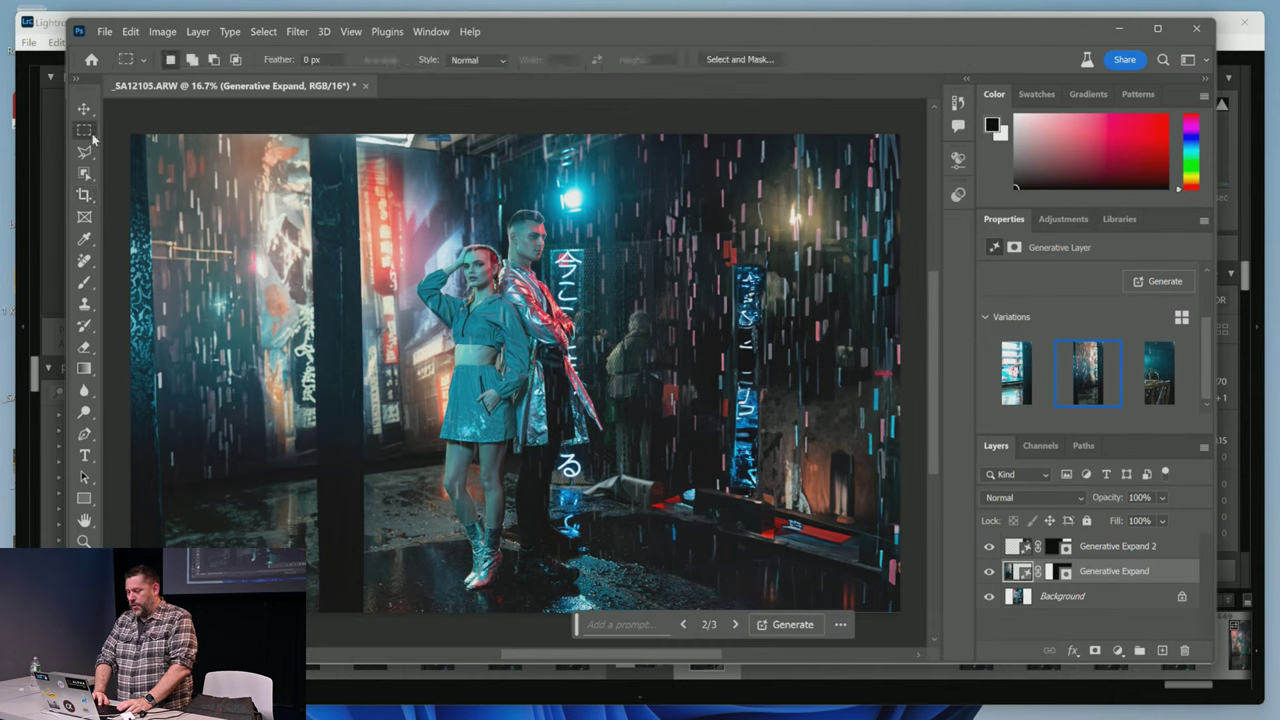
pyautogui.moveTo(145, 136); pyautogui.dragTo(330, 458)
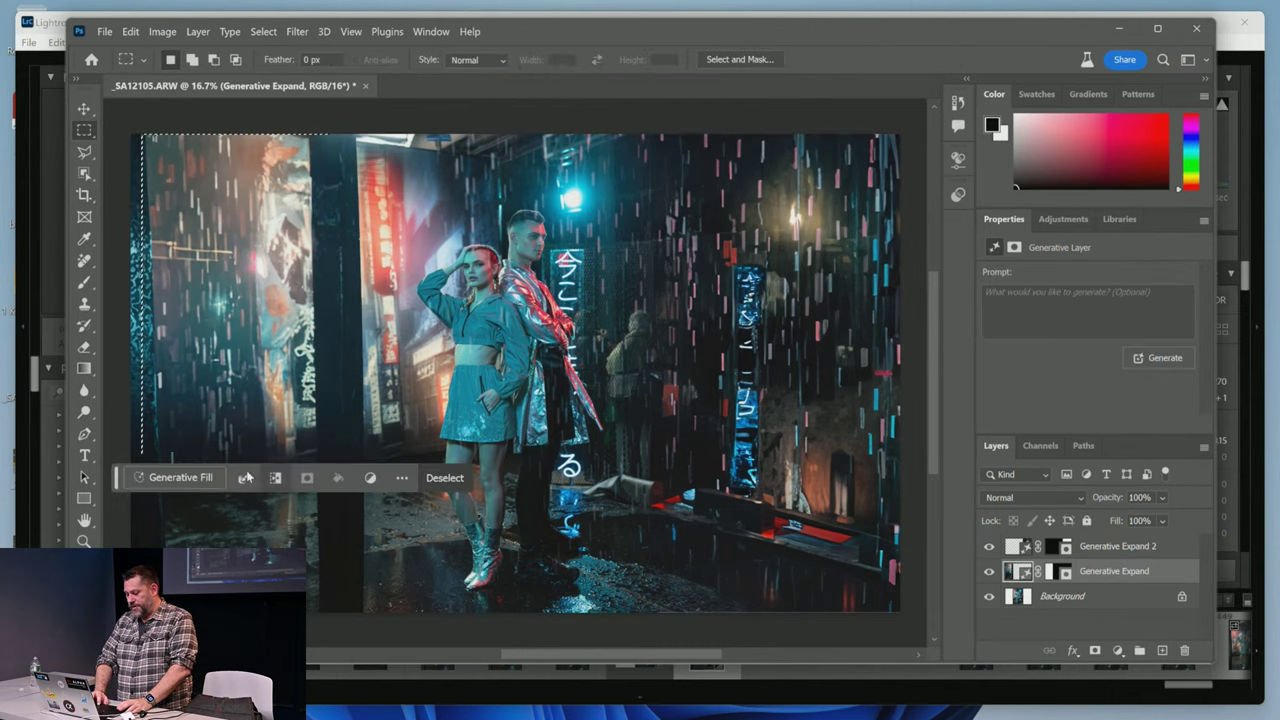
pyautogui.click(180, 477)
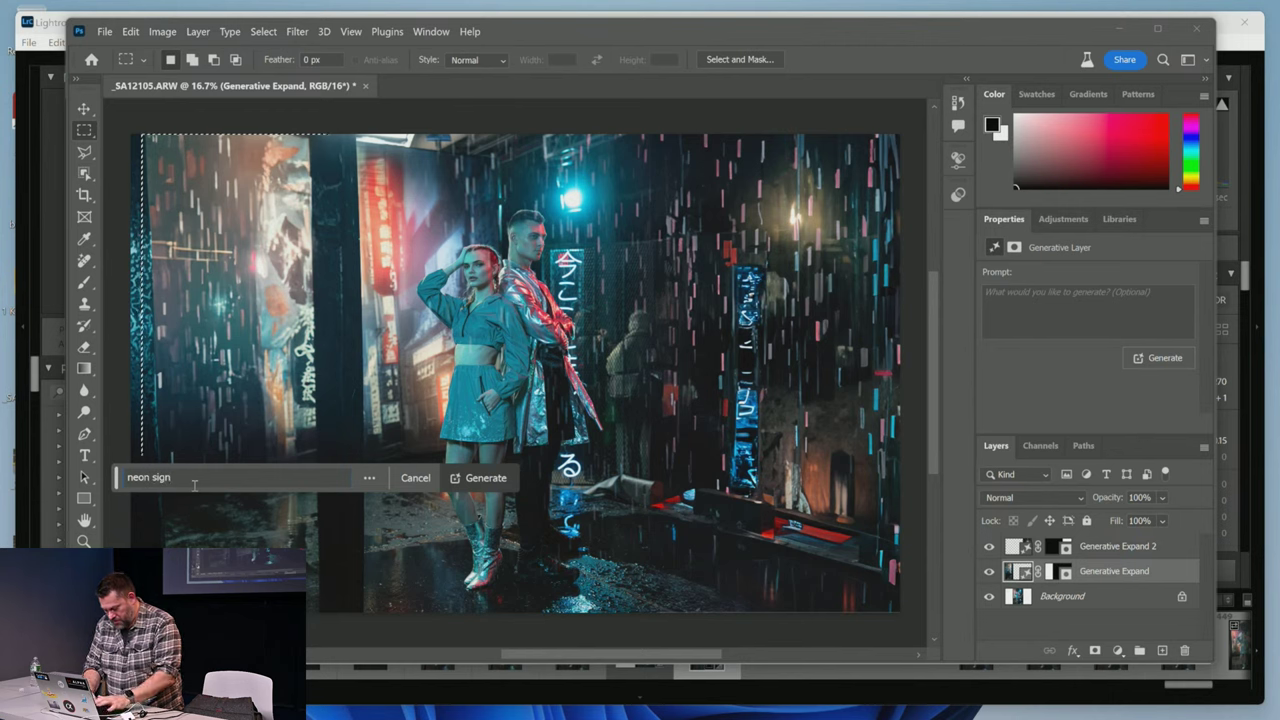
pyautogui.click(474, 478)
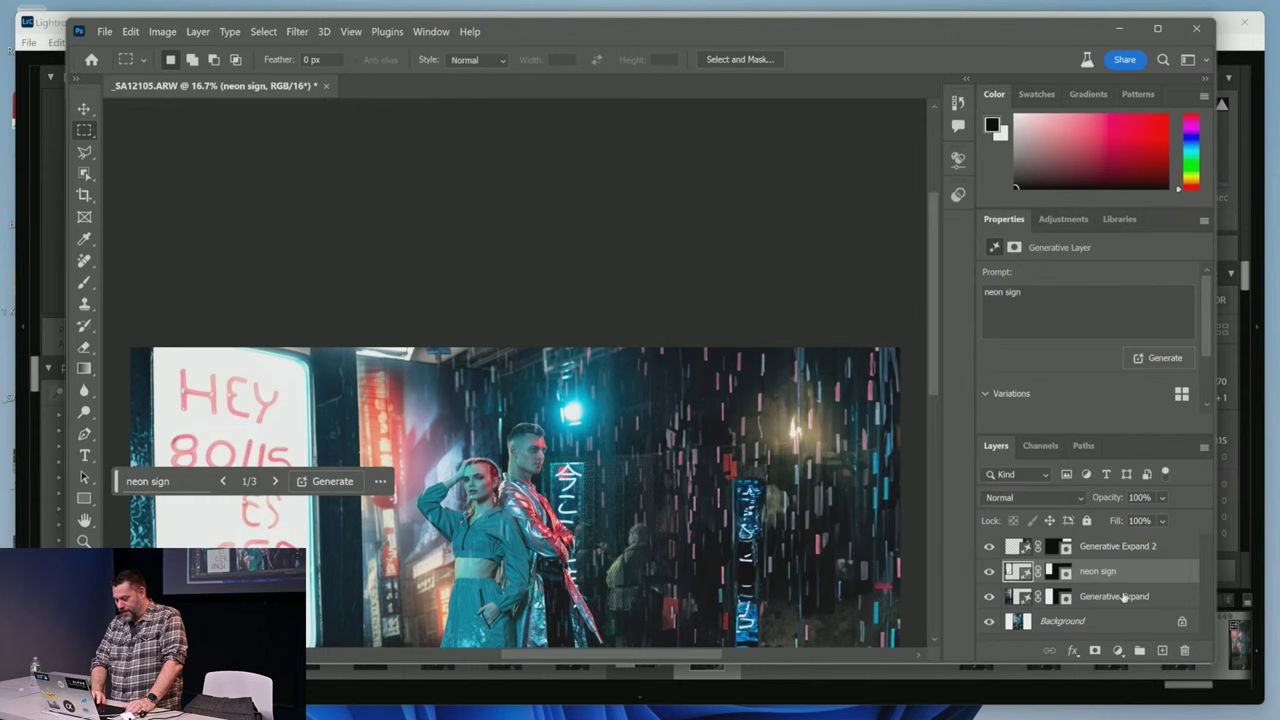
# Select the Generative Expand 2 layer and return to Lightroom Classic's Develop view.
pyautogui.hotkey('ctrl', 'shift', 'd')
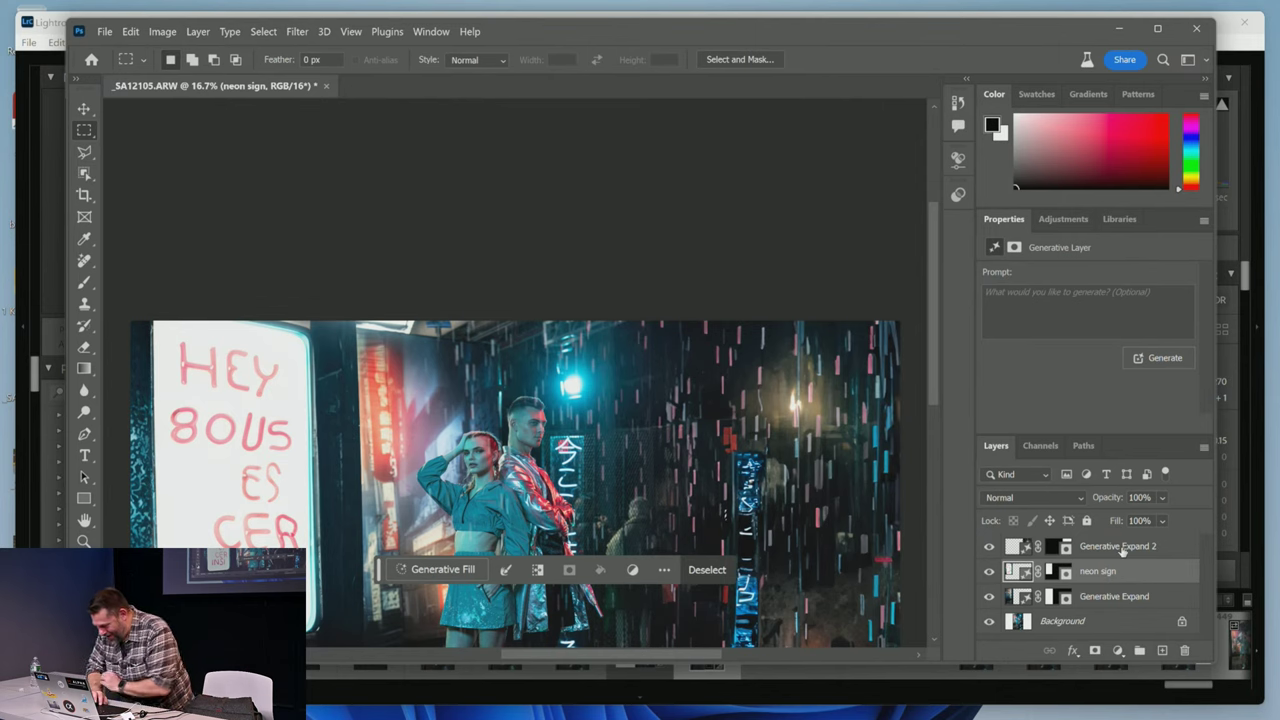
pyautogui.click(1122, 551)
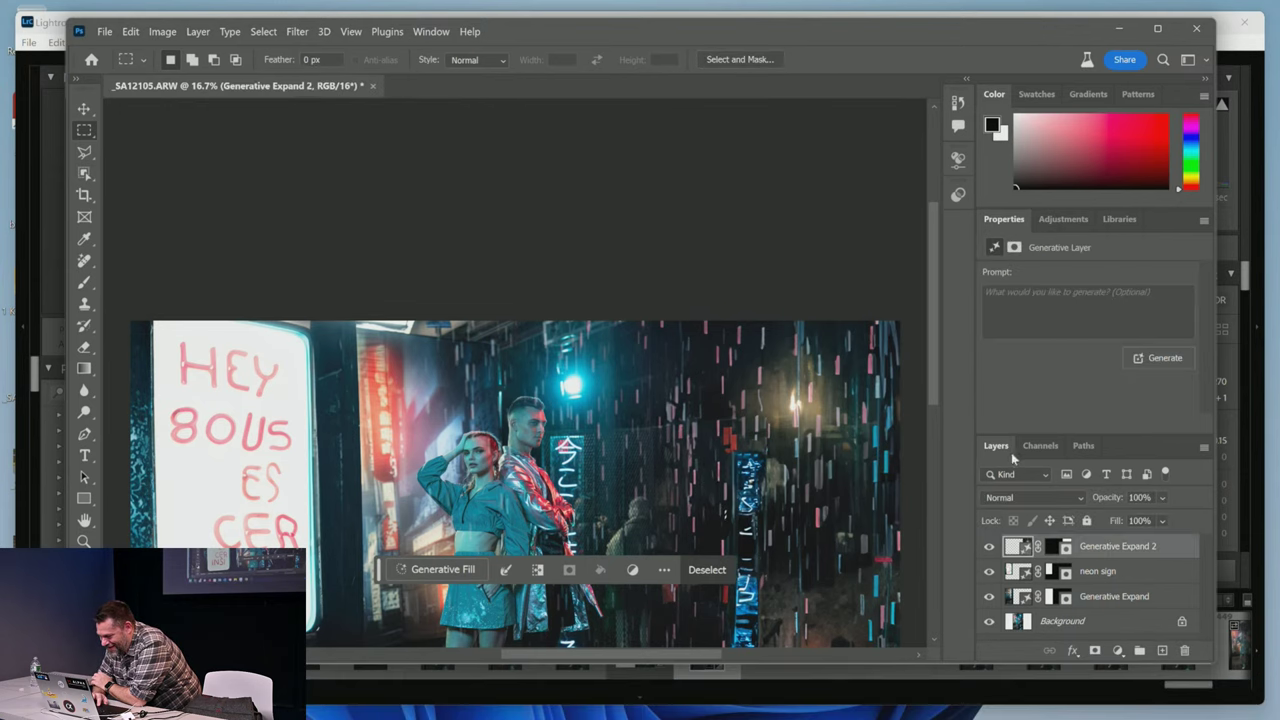
pyautogui.moveTo(933, 349); pyautogui.dragTo(933, 417)
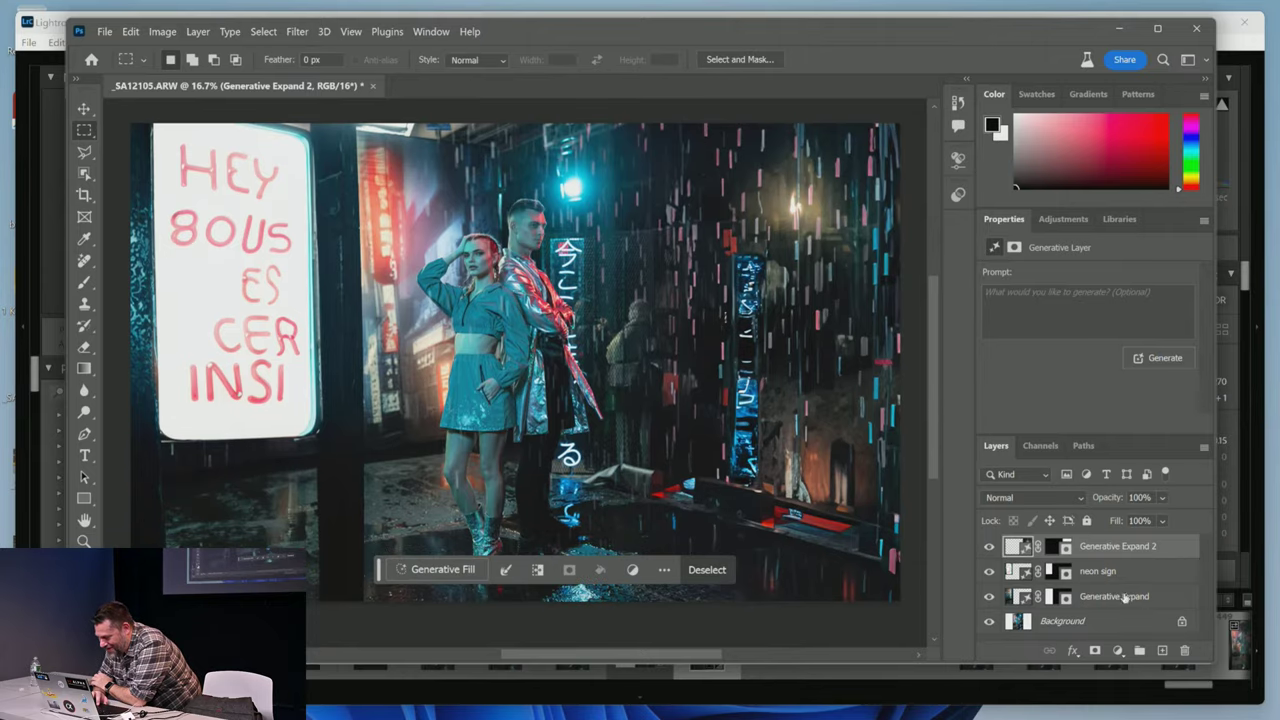
pyautogui.click(1244, 122)
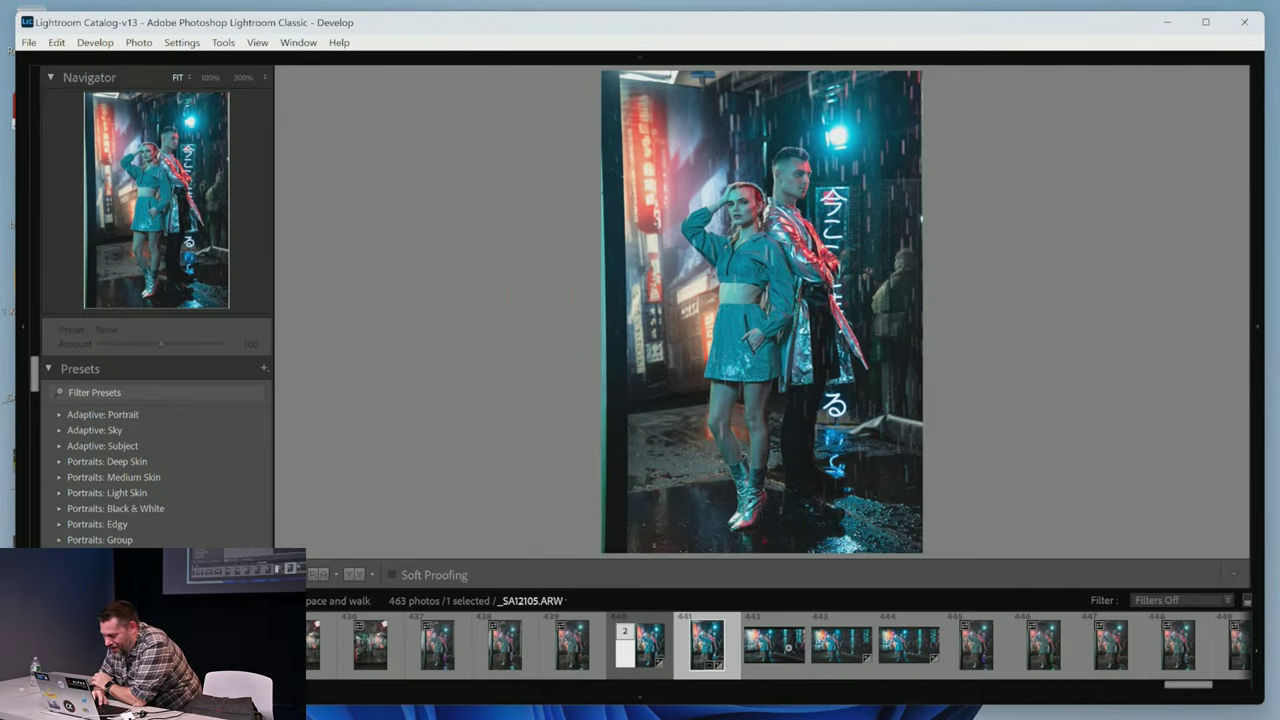
# Compare the filmstrip versions and settle on 'Expand Blade Runner example-Edit.tif' in Develop.
pyautogui.click(847, 642)
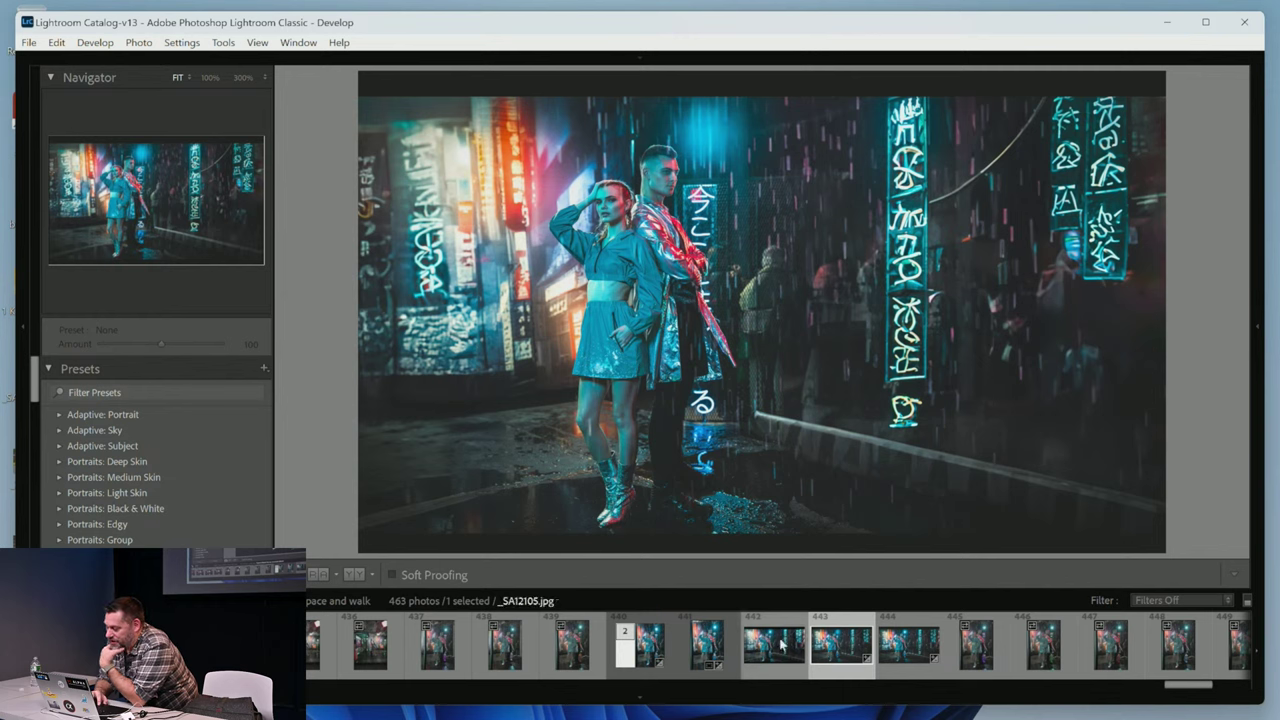
pyautogui.click(912, 632)
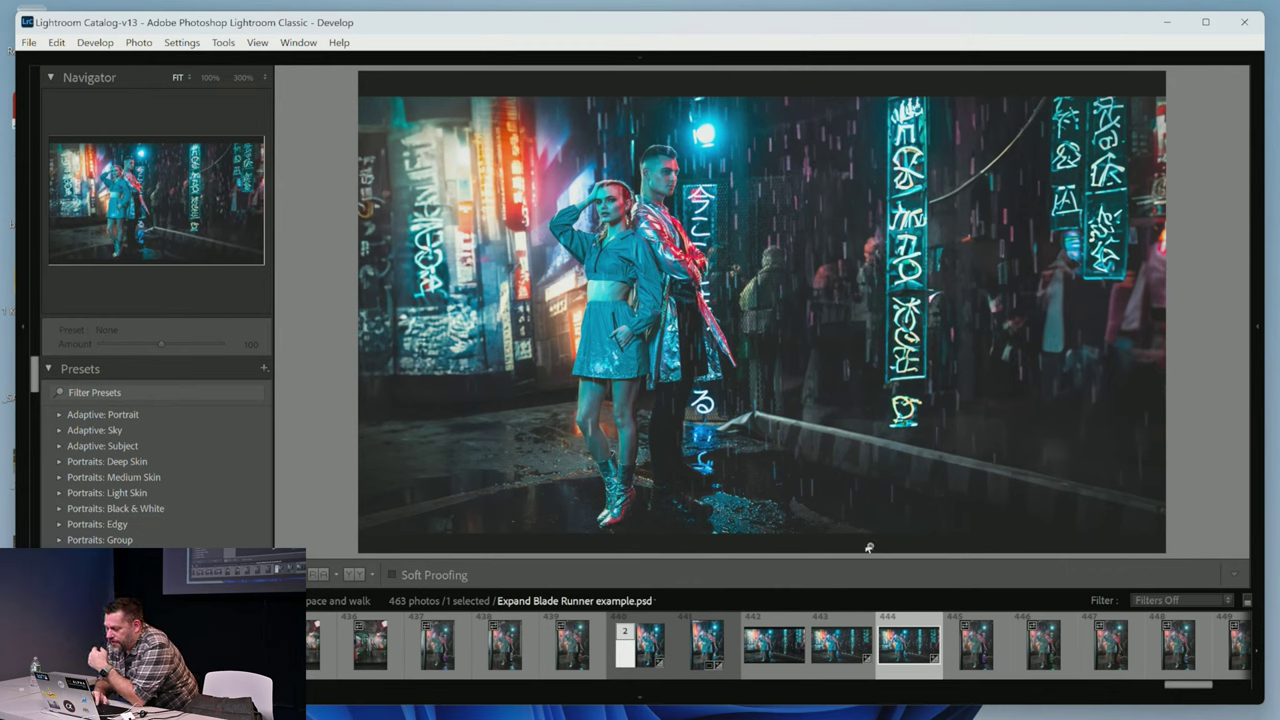
pyautogui.click(843, 628)
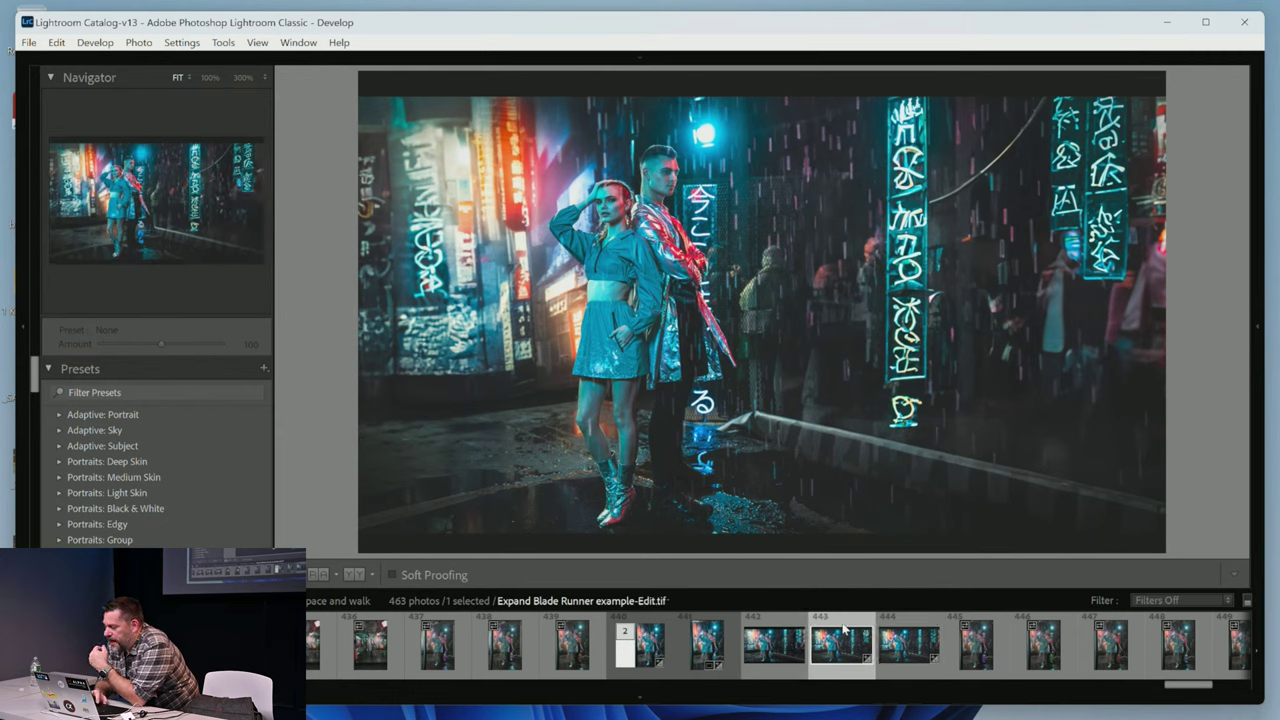
pyautogui.click(775, 630)
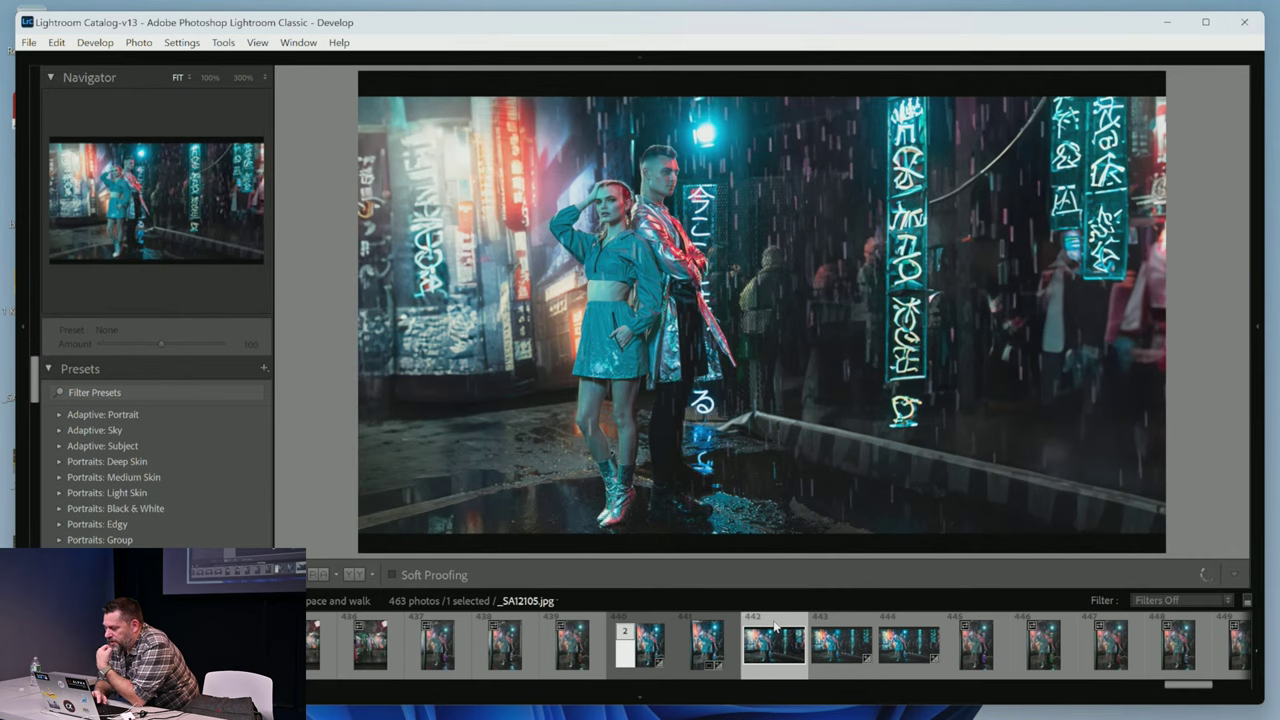
pyautogui.click(847, 625)
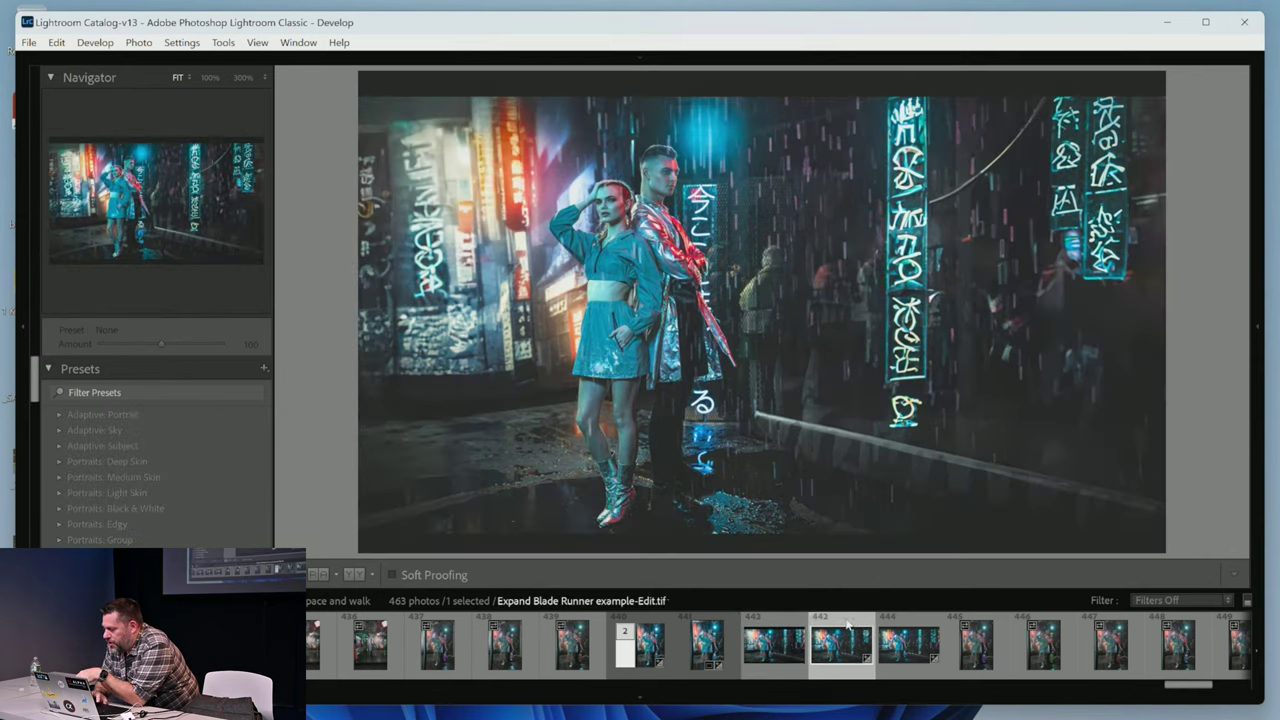
pyautogui.moveTo(1257, 340)
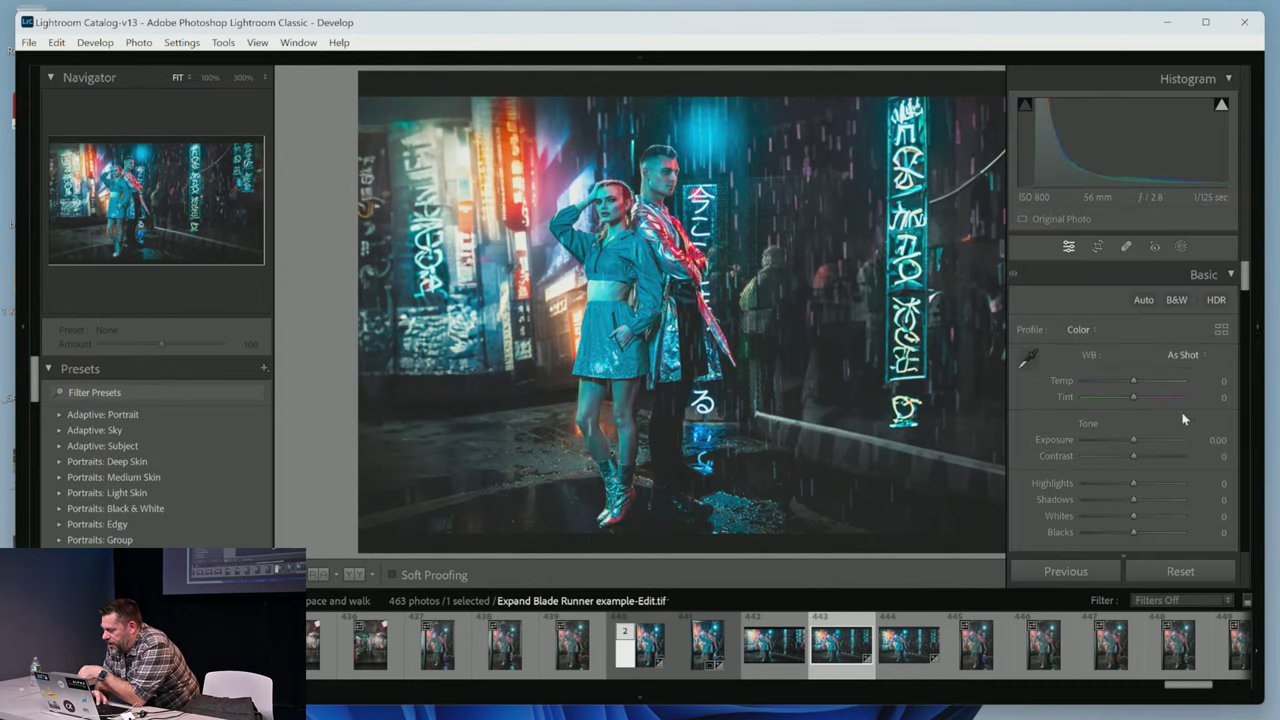
pyautogui.scroll(-5, 1180, 417)
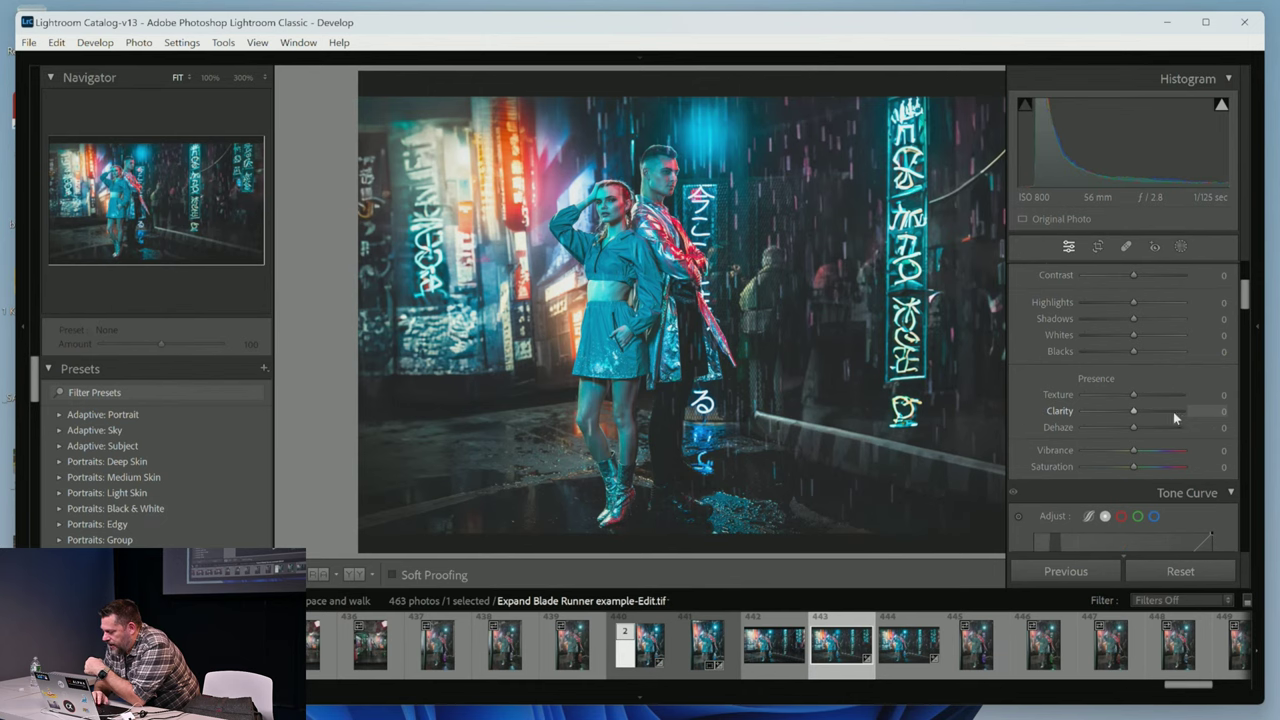
# Set Clarity to +21 and lift the tone curve's black point for faded blacks, undoing the extra midtone point.
pyautogui.moveTo(1139, 413); pyautogui.dragTo(1146, 414)
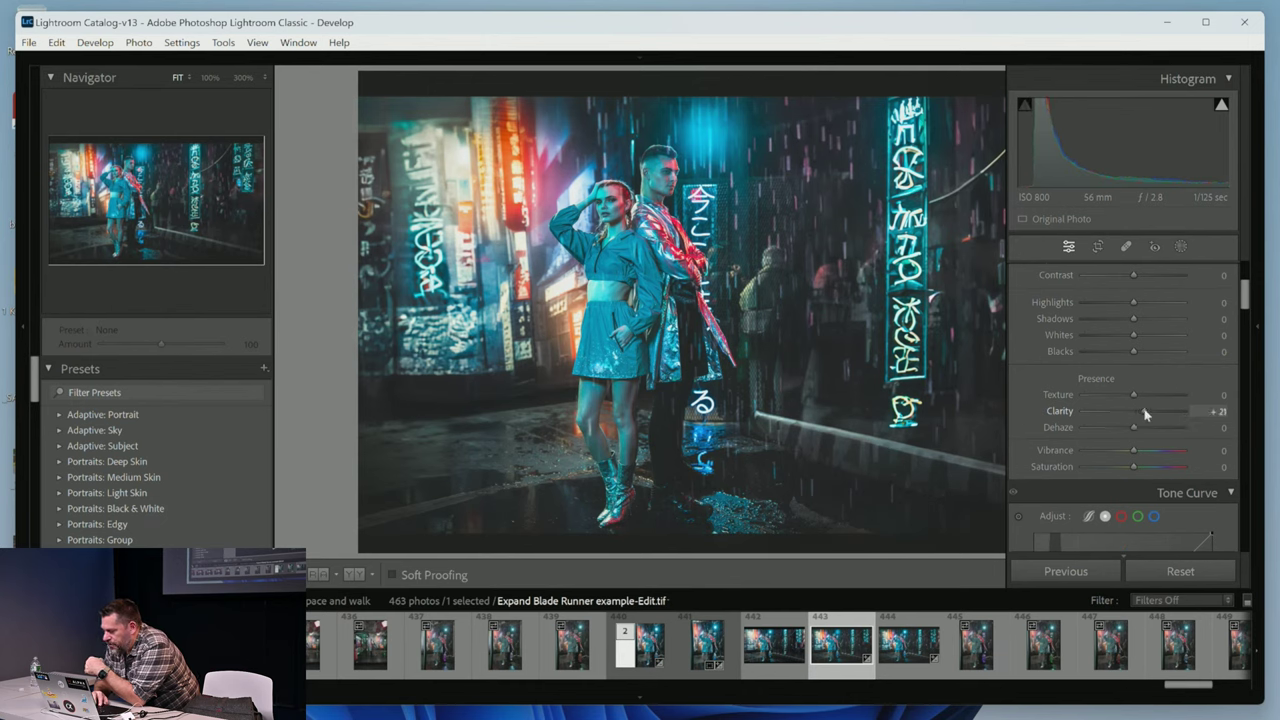
pyautogui.scroll(-5, 1107, 428)
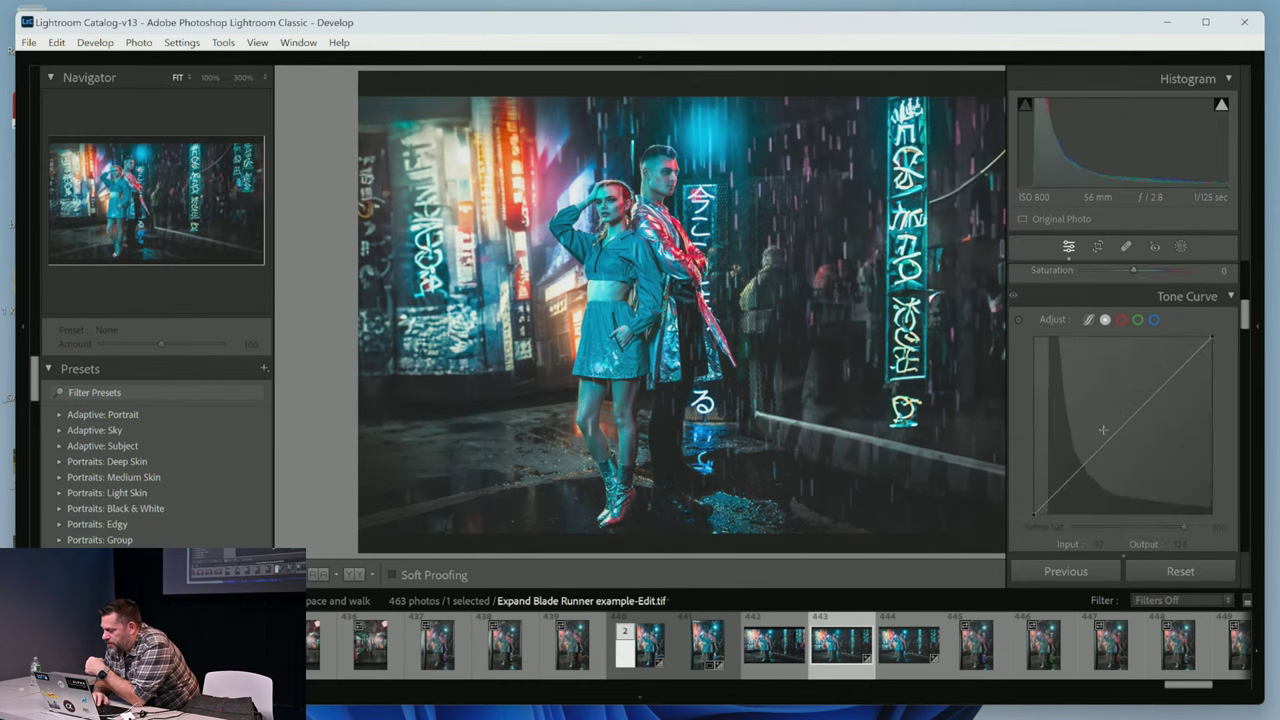
pyautogui.moveTo(1078, 474); pyautogui.dragTo(1077, 467)
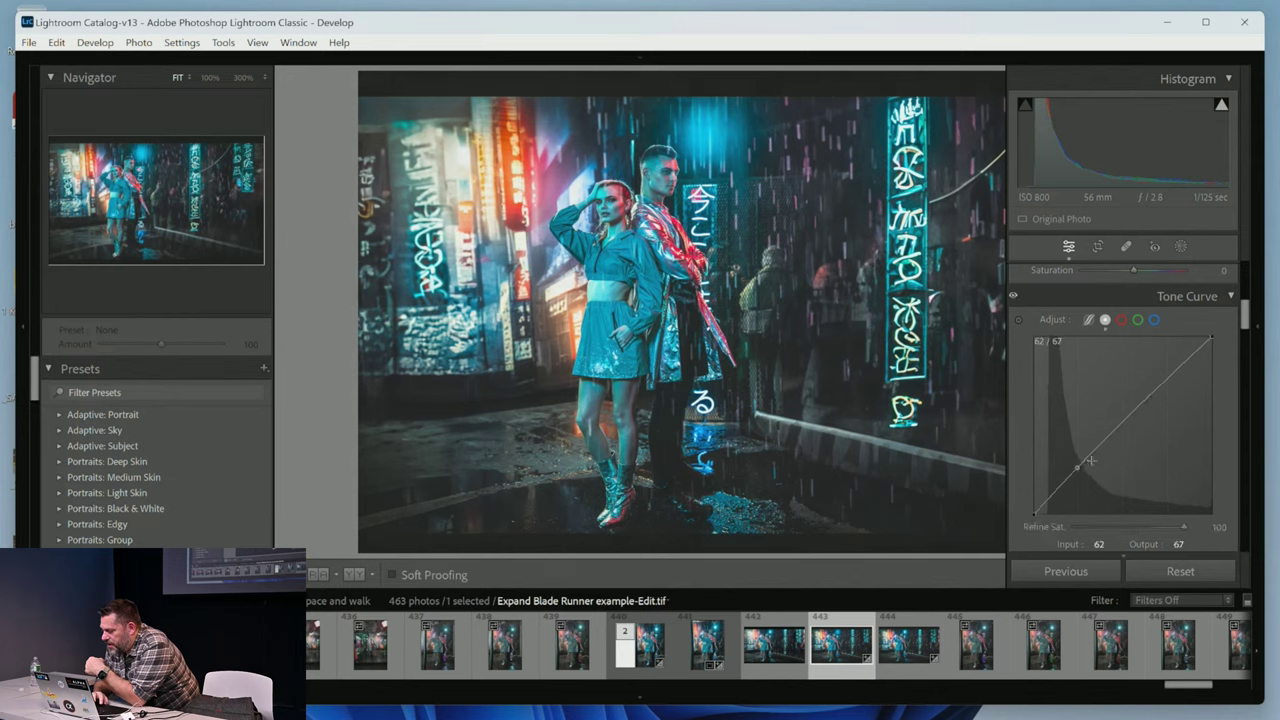
pyautogui.click(1107, 438)
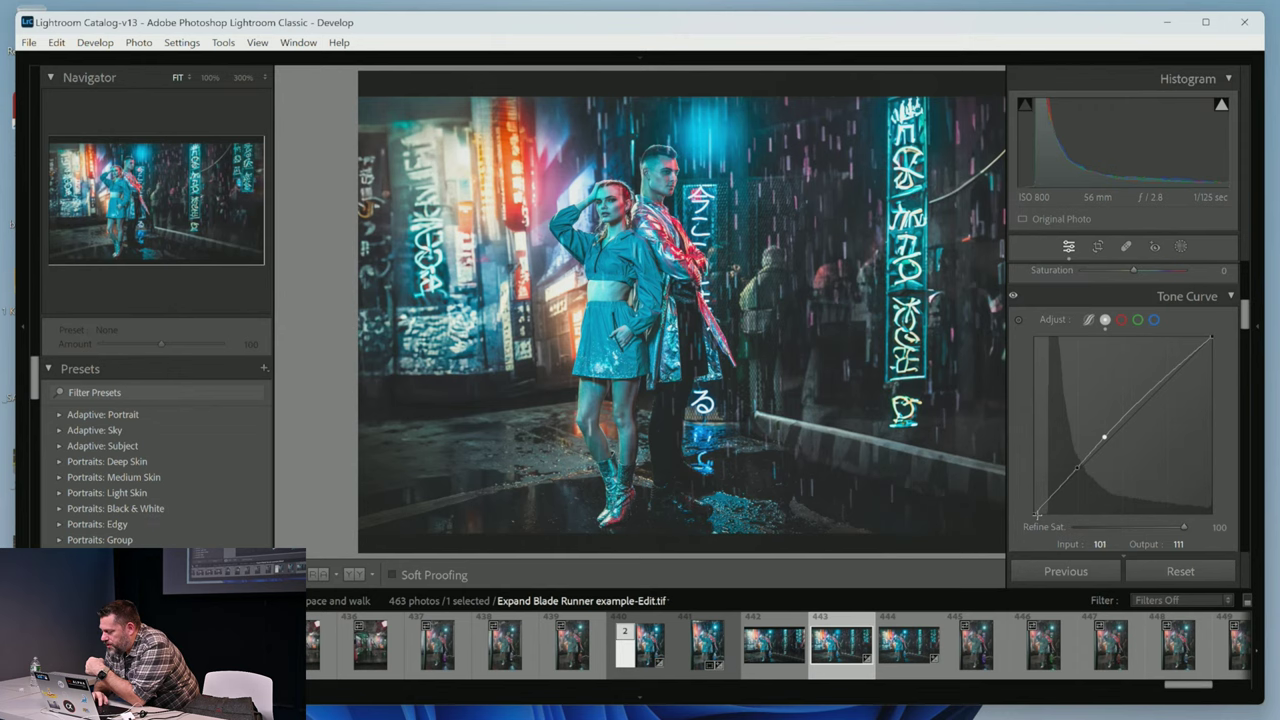
pyautogui.moveTo(1037, 514)
pyautogui.mouseDown()
pyautogui.moveTo(1033, 490)
pyautogui.moveTo(1031, 519)
pyautogui.mouseUp()
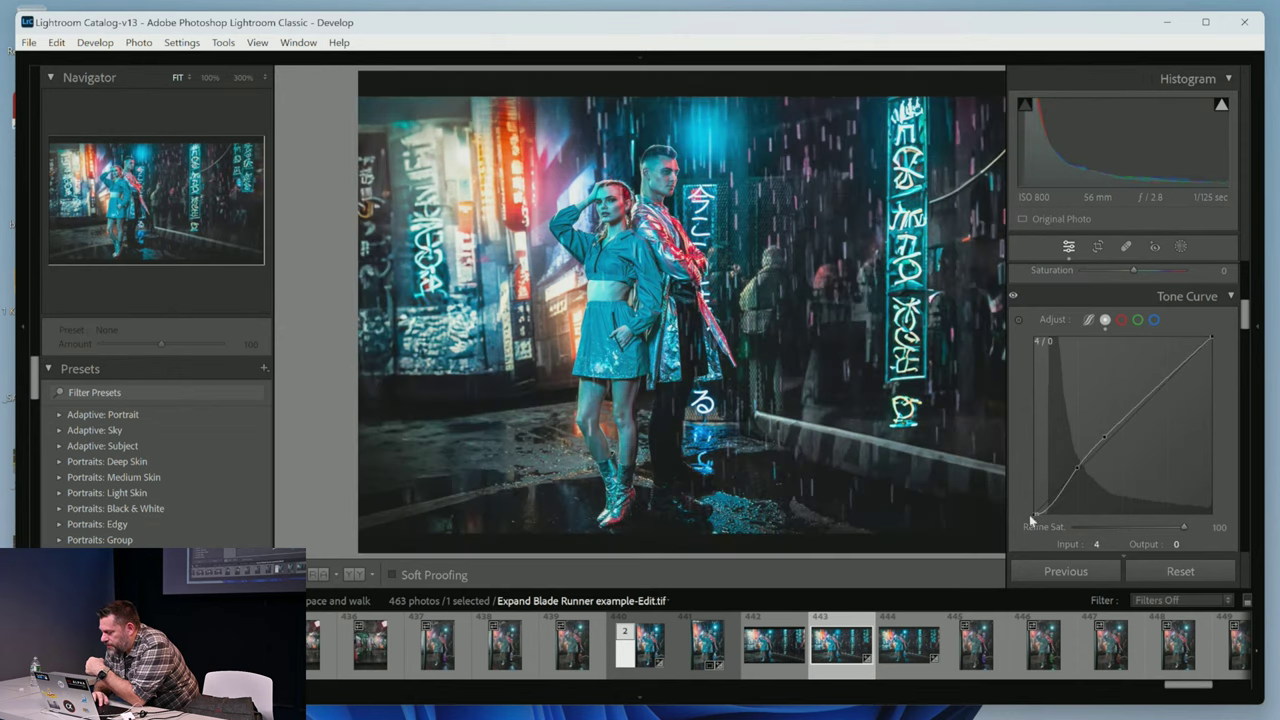
pyautogui.hotkey('ctrl', 'z')
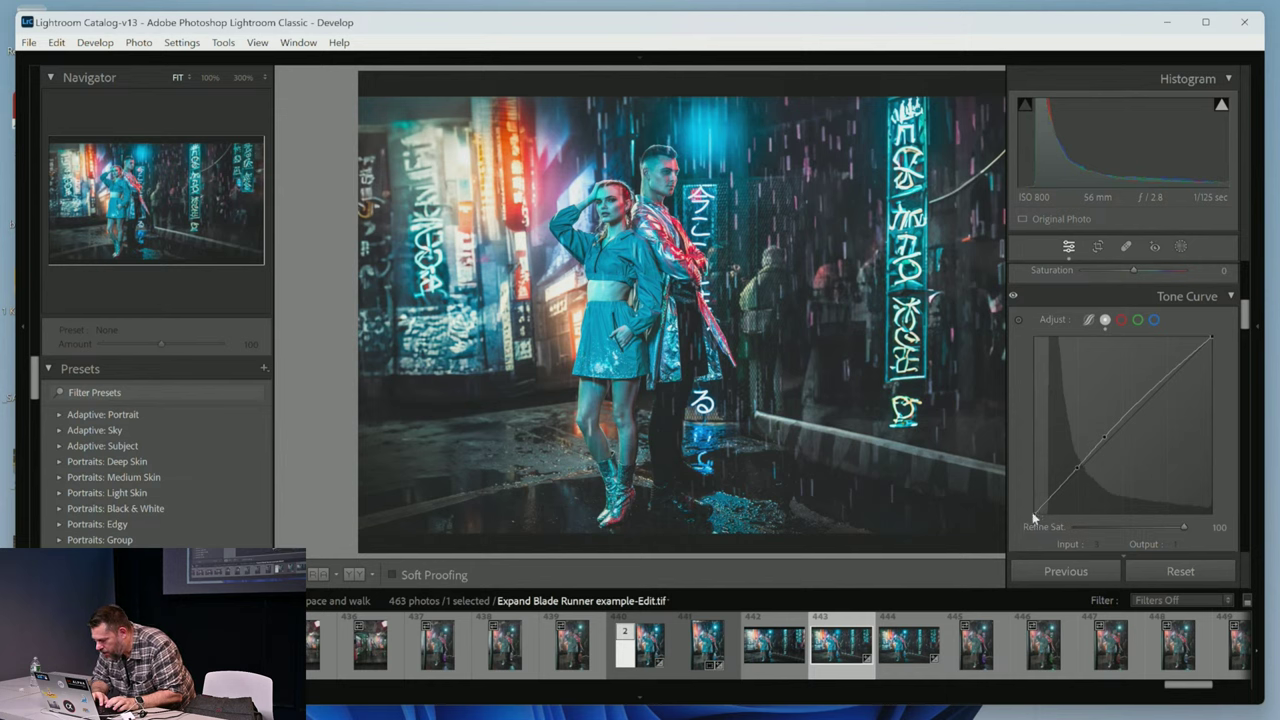
pyautogui.moveTo(1036, 518)
pyautogui.mouseDown()
pyautogui.moveTo(1032, 502)
pyautogui.moveTo(1024, 511)
pyautogui.mouseUp()
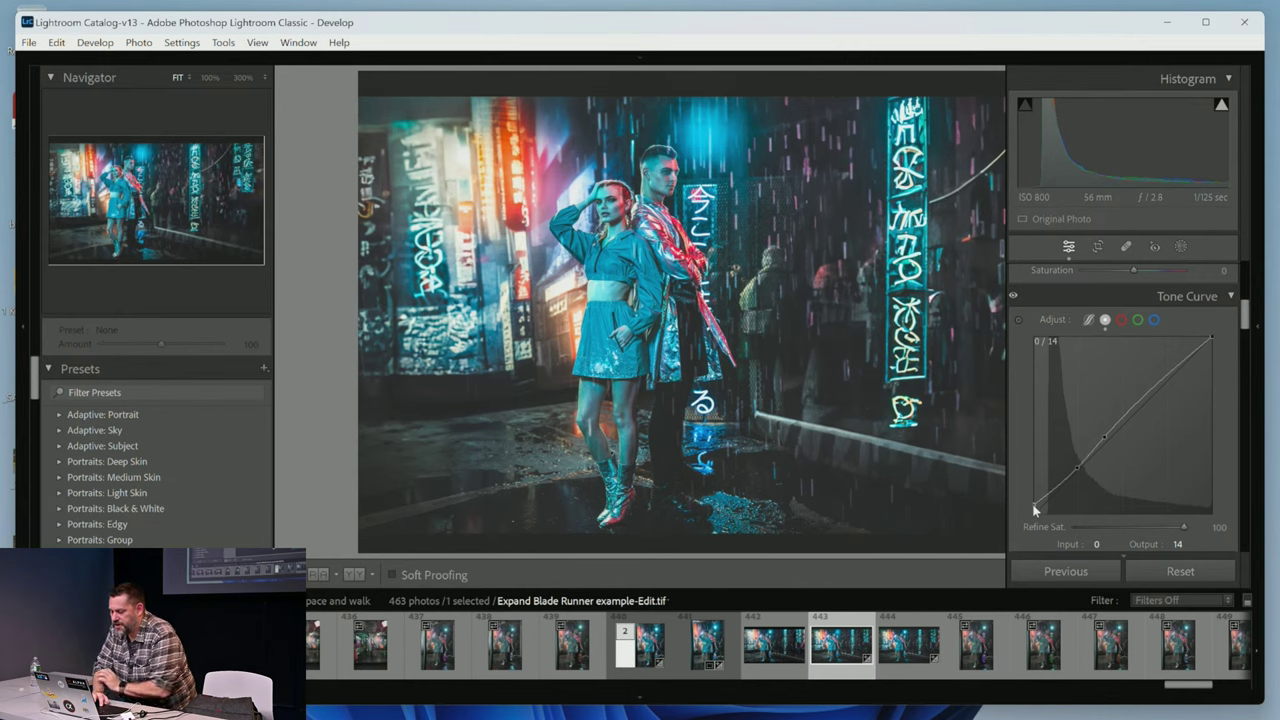
pyautogui.moveTo(1123, 443); pyautogui.dragTo(1120, 440)
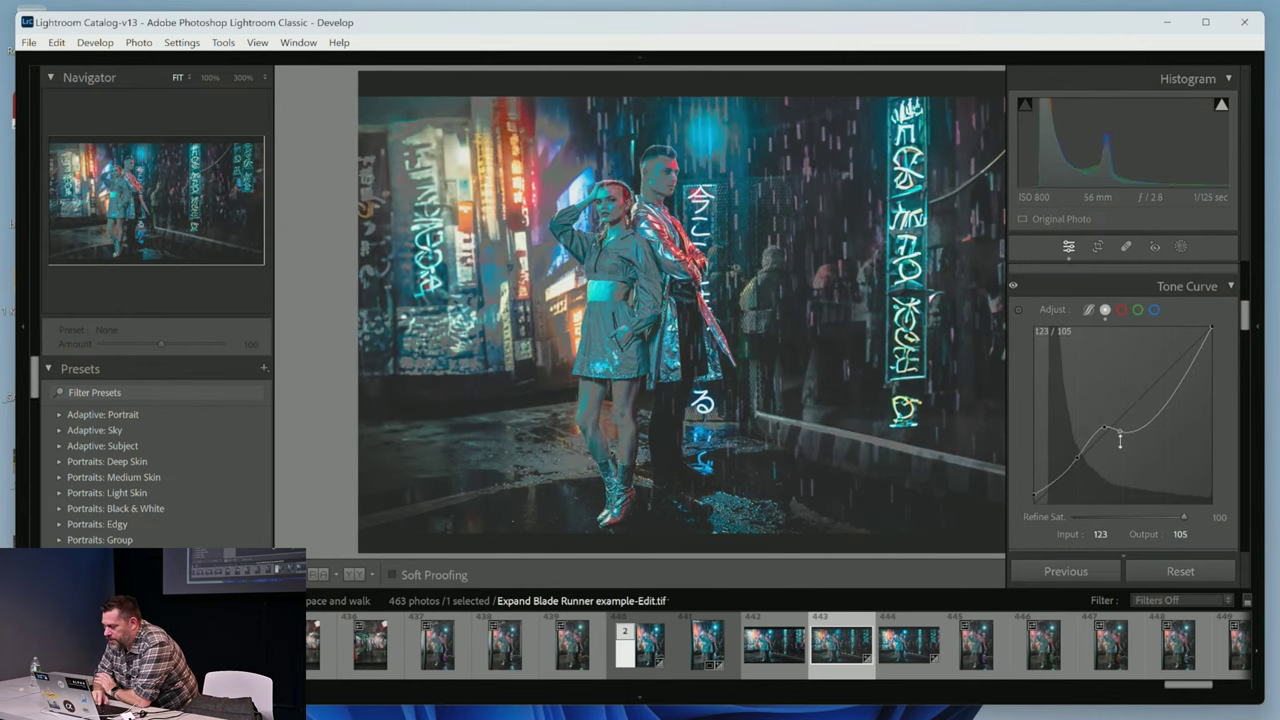
pyautogui.hotkey('ctrl', 'z')
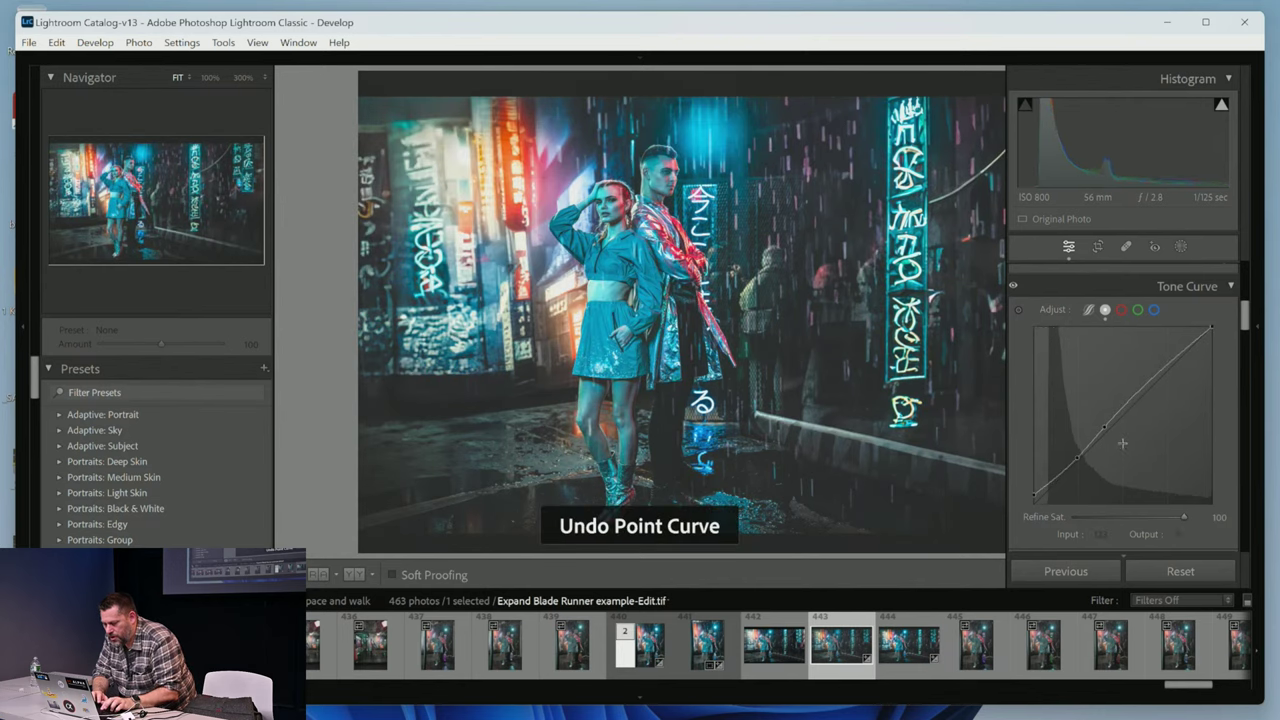
pyautogui.scroll(-2, 1208, 462)
# Set sharpening Amount to 20 and Masking to 92 so only edges are sharpened.
pyautogui.scroll(-15, 1208, 462)
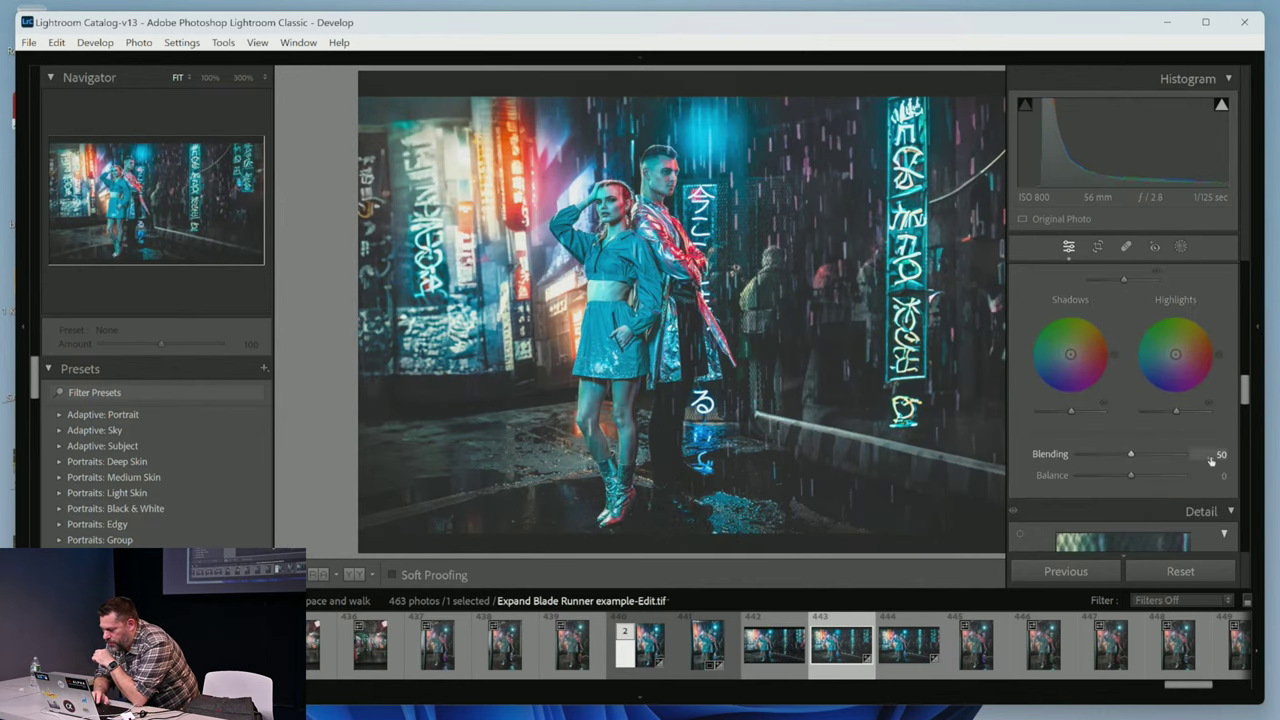
pyautogui.scroll(-3, 1208, 462)
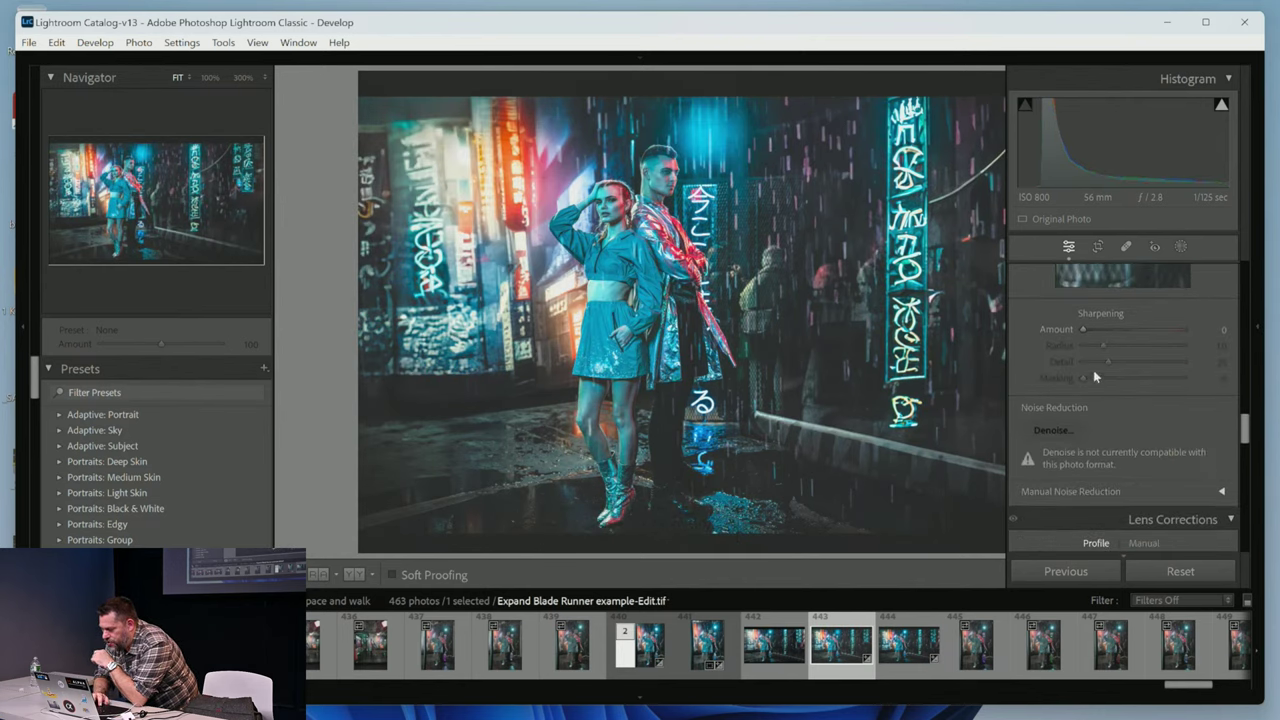
pyautogui.click(1100, 330)
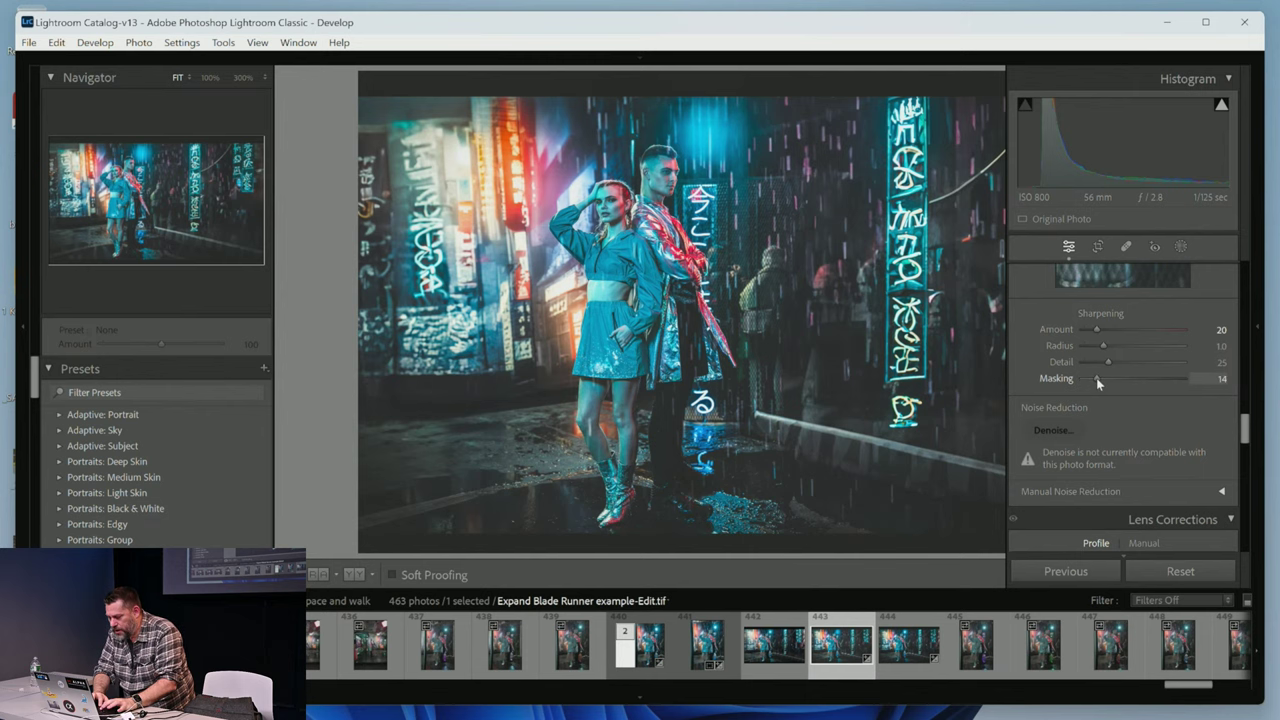
pyautogui.moveTo(1096, 377); pyautogui.dragTo(1176, 382)
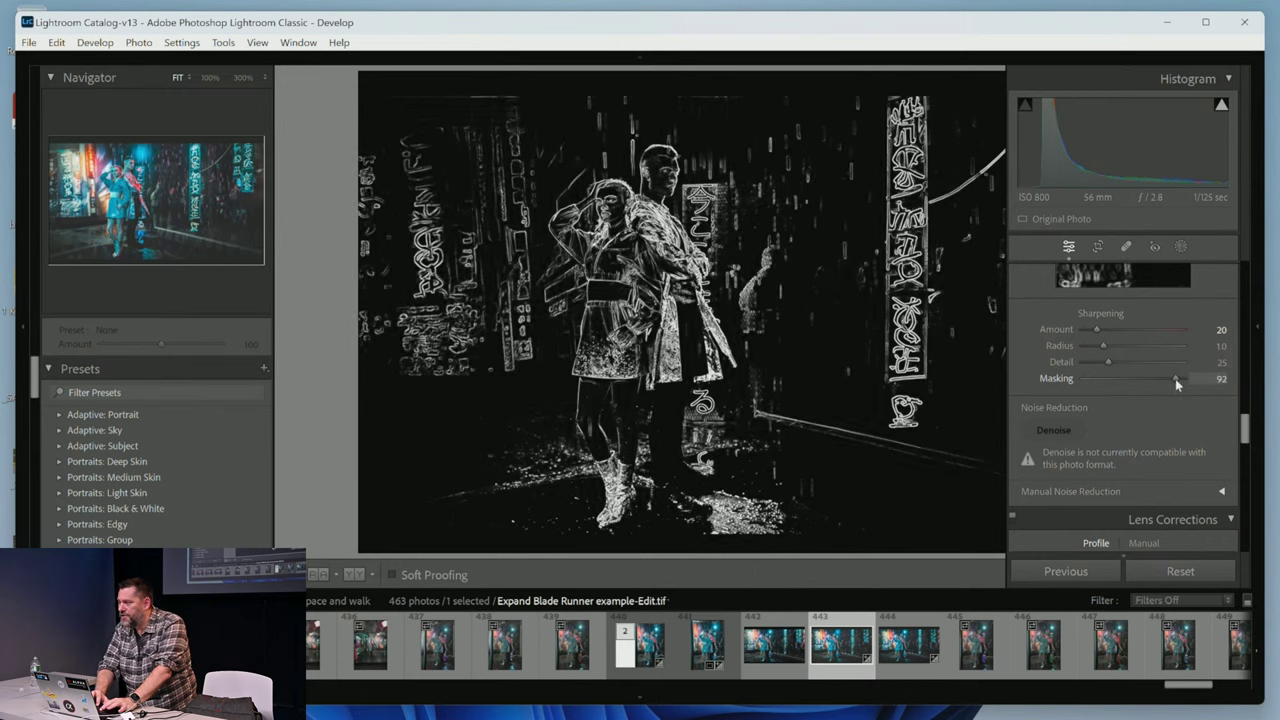
pyautogui.moveTo(1175, 378); pyautogui.dragTo(1175, 378)
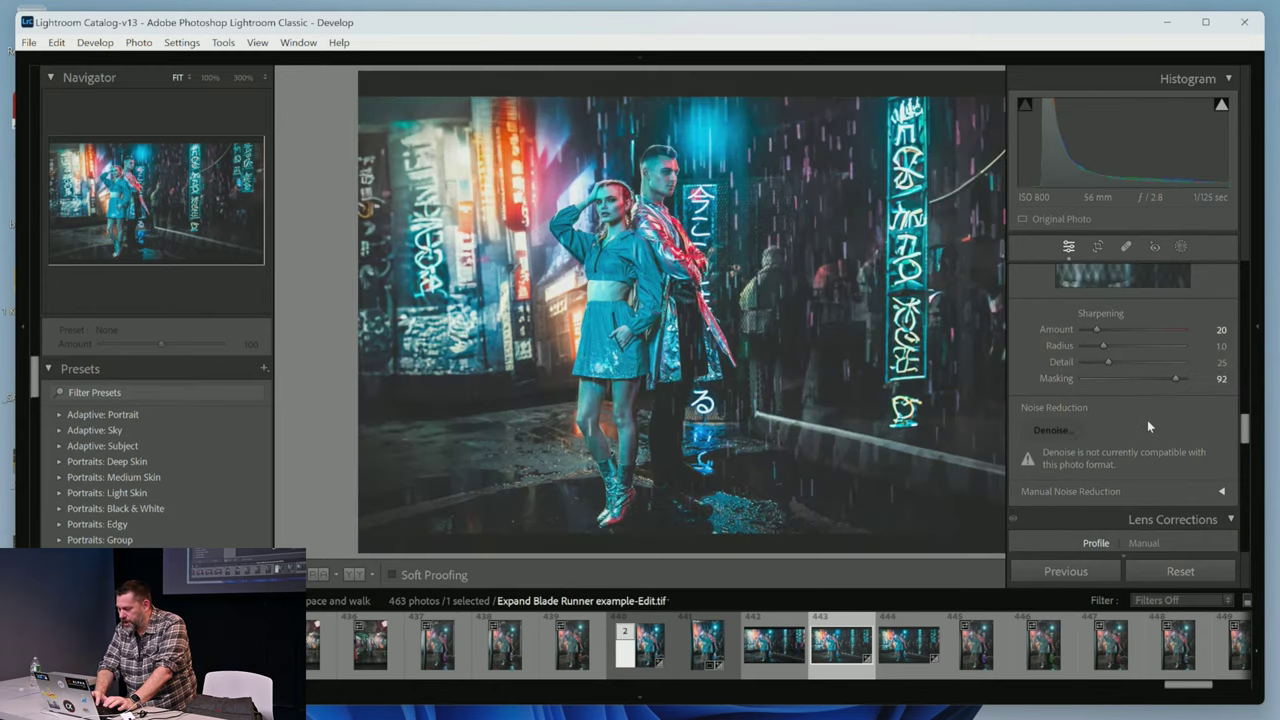
pyautogui.scroll(-5, 1147, 425)
pyautogui.scroll(2, 1147, 425)
# Dock the right editing panel so the whole widened street photo fits the view.
pyautogui.scroll(-4, 1147, 425)
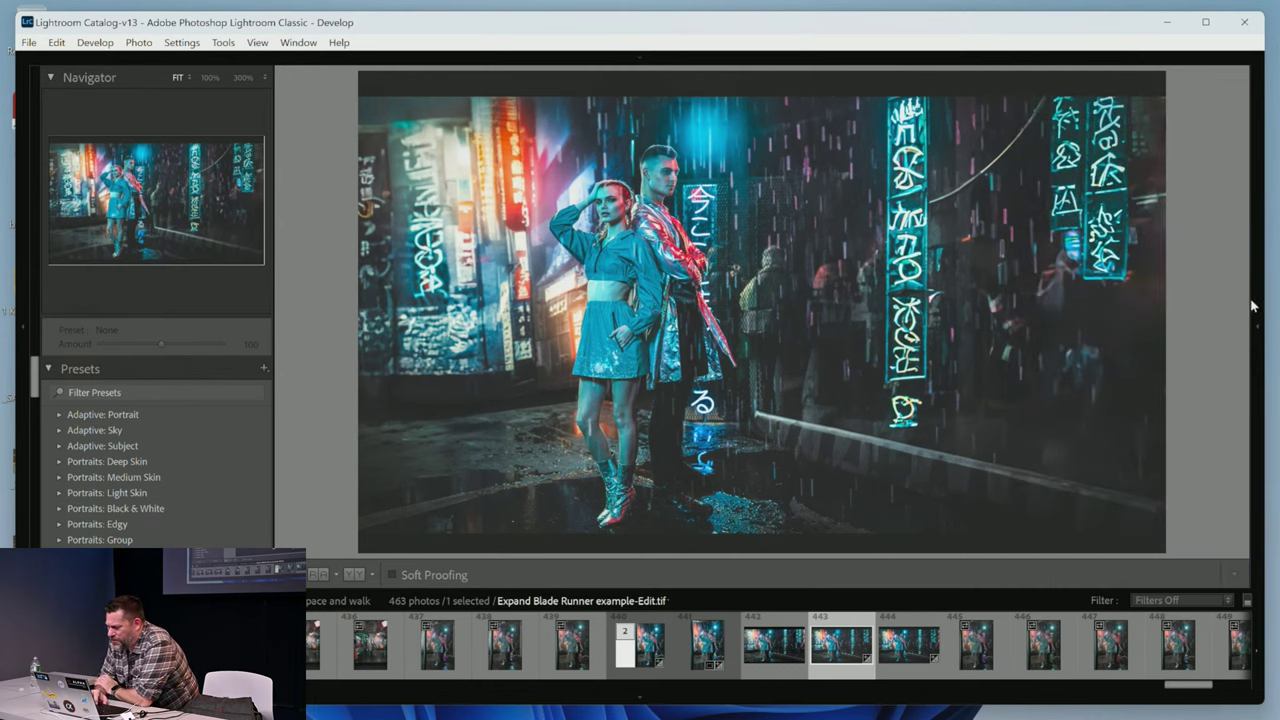
pyautogui.click(1257, 330)
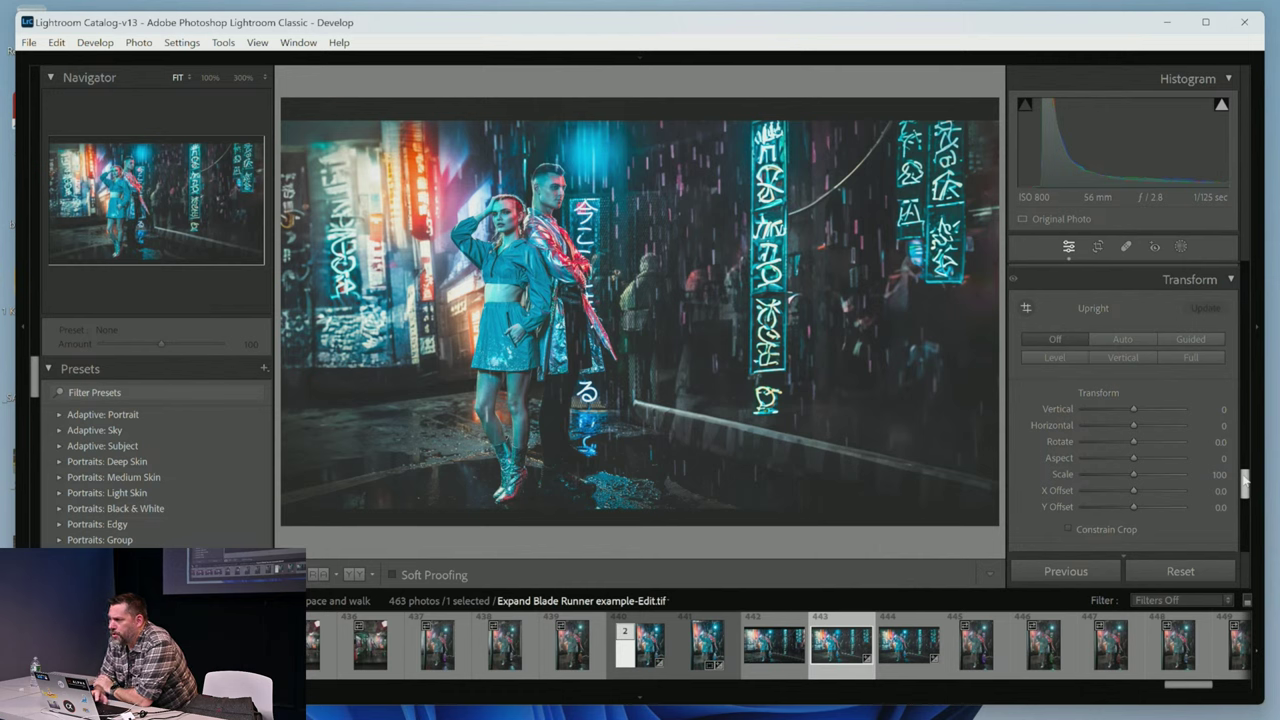
pyautogui.moveTo(1245, 483); pyautogui.dragTo(1245, 500)
# Create a Subject mask of the couple, then intersect Mask 1 with a Linear Gradient.
pyautogui.click(1181, 249)
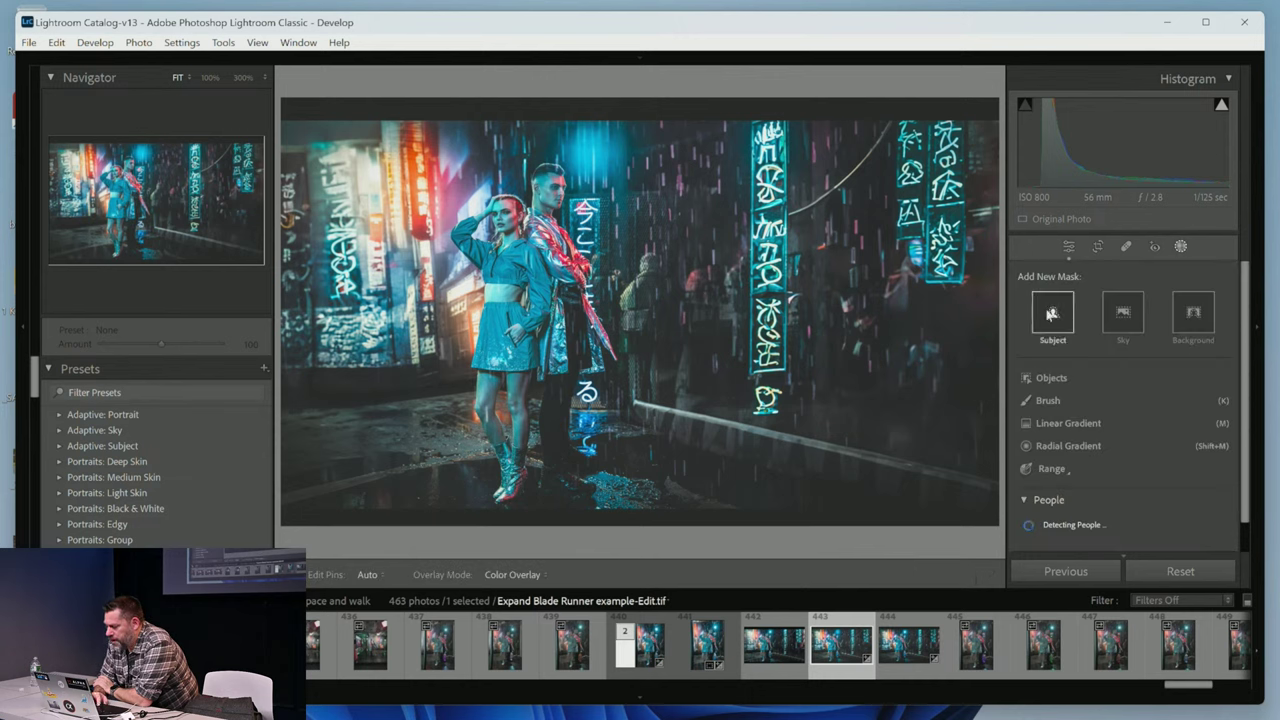
pyautogui.click(1050, 312)
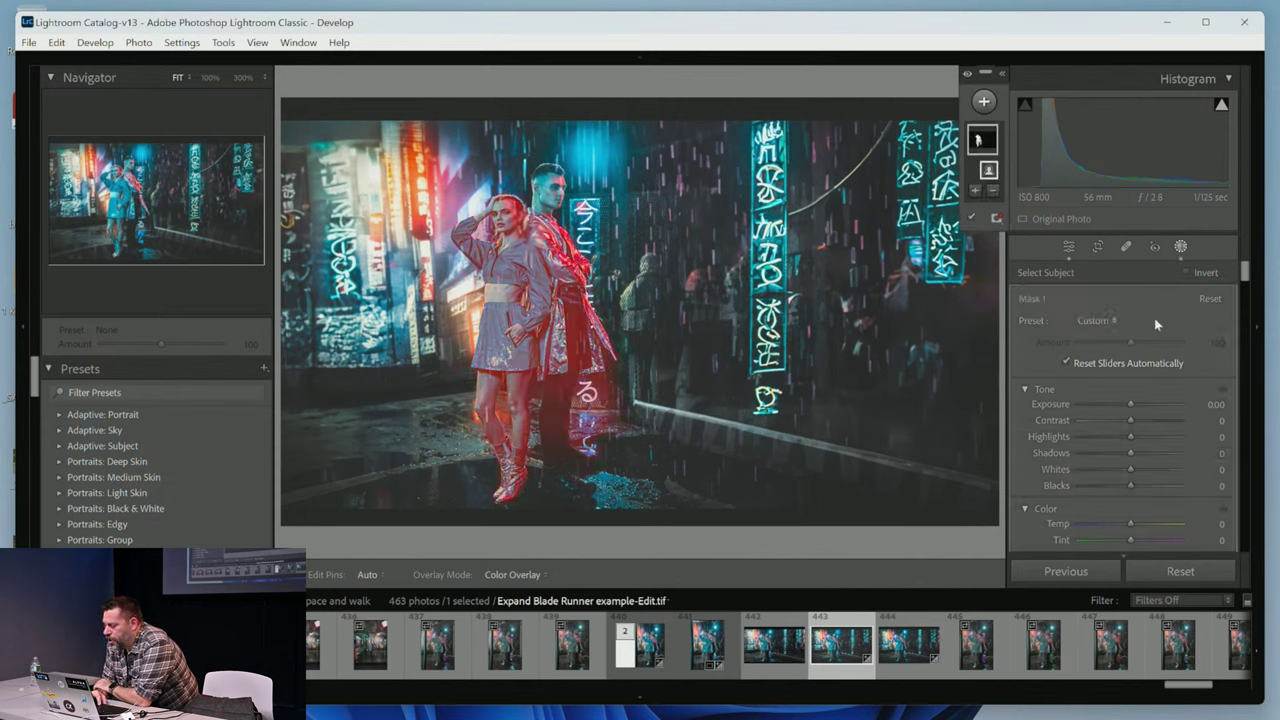
pyautogui.rightClick(979, 139)
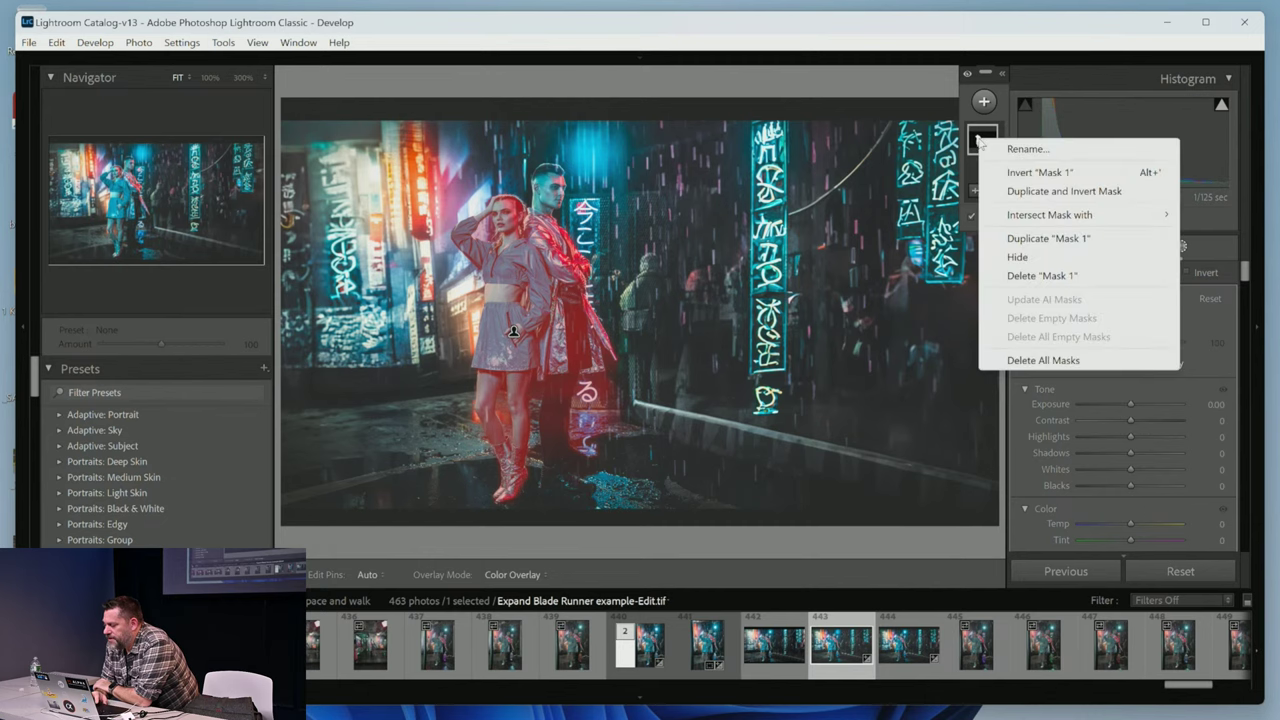
pyautogui.moveTo(1064, 220)
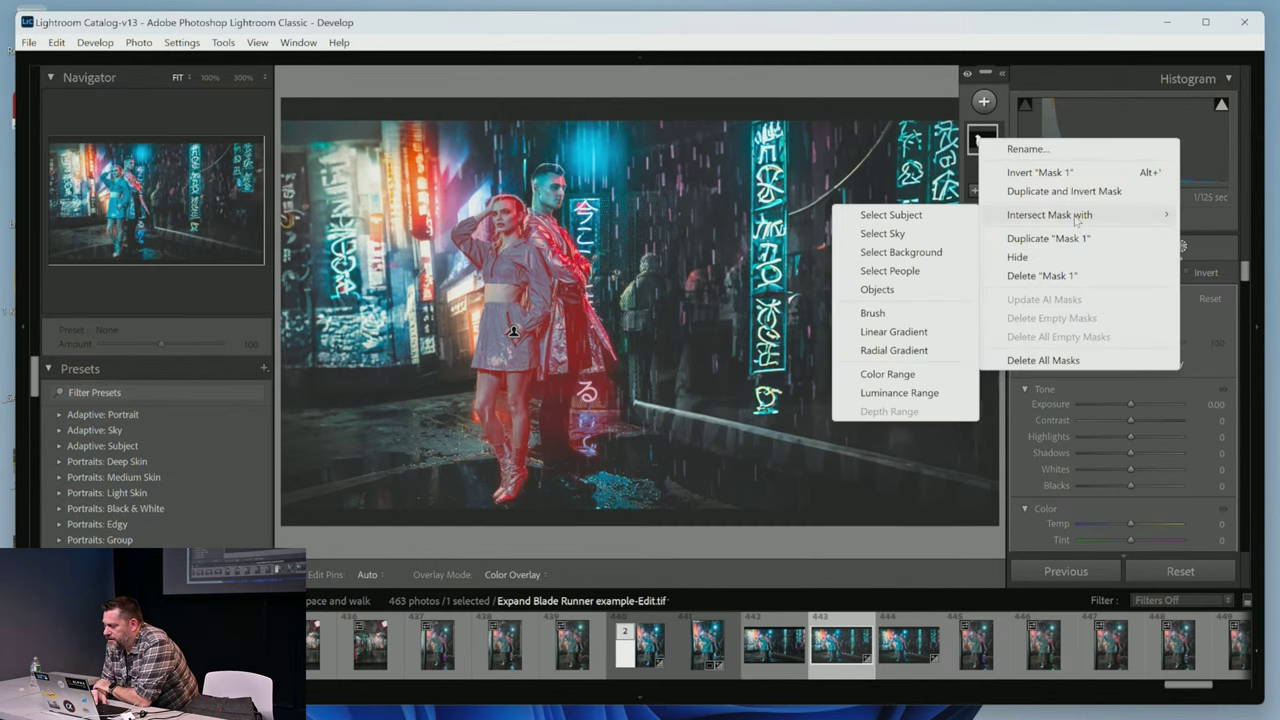
pyautogui.click(916, 338)
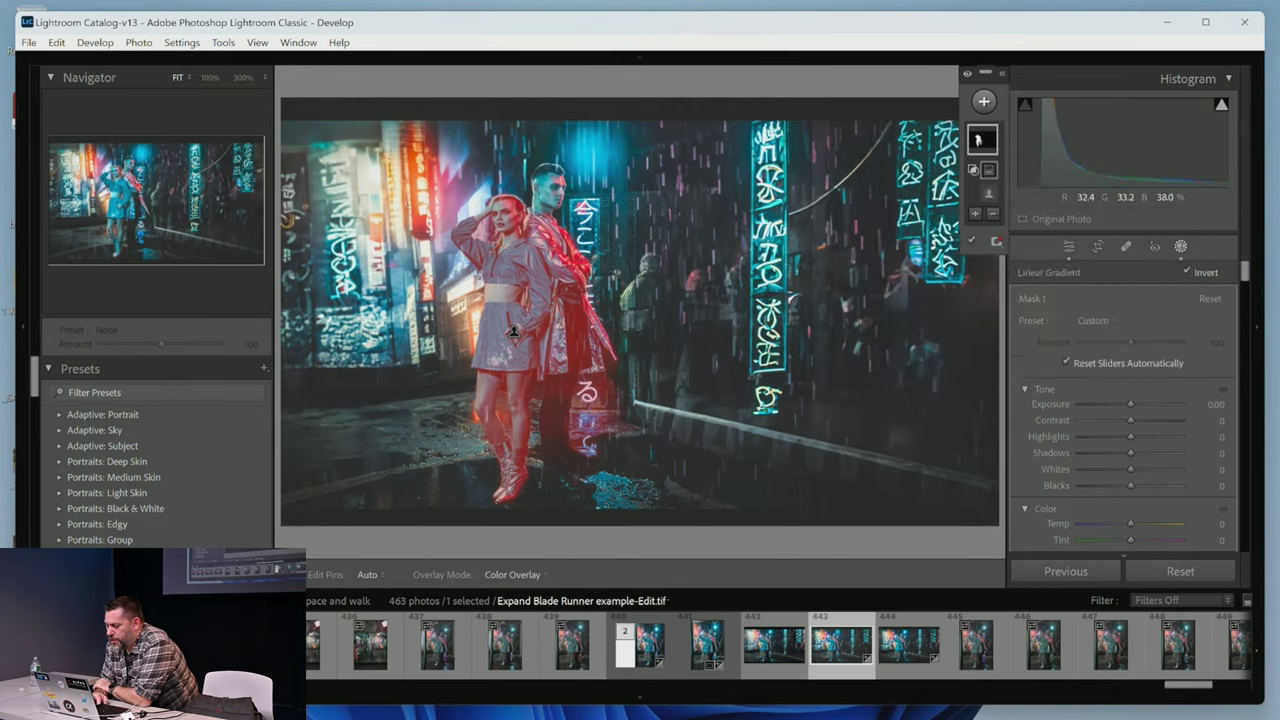
# Place the linear gradient diagonally across the couple and raise the mask exposure to 0.91.
pyautogui.moveTo(413, 330); pyautogui.dragTo(510, 366)
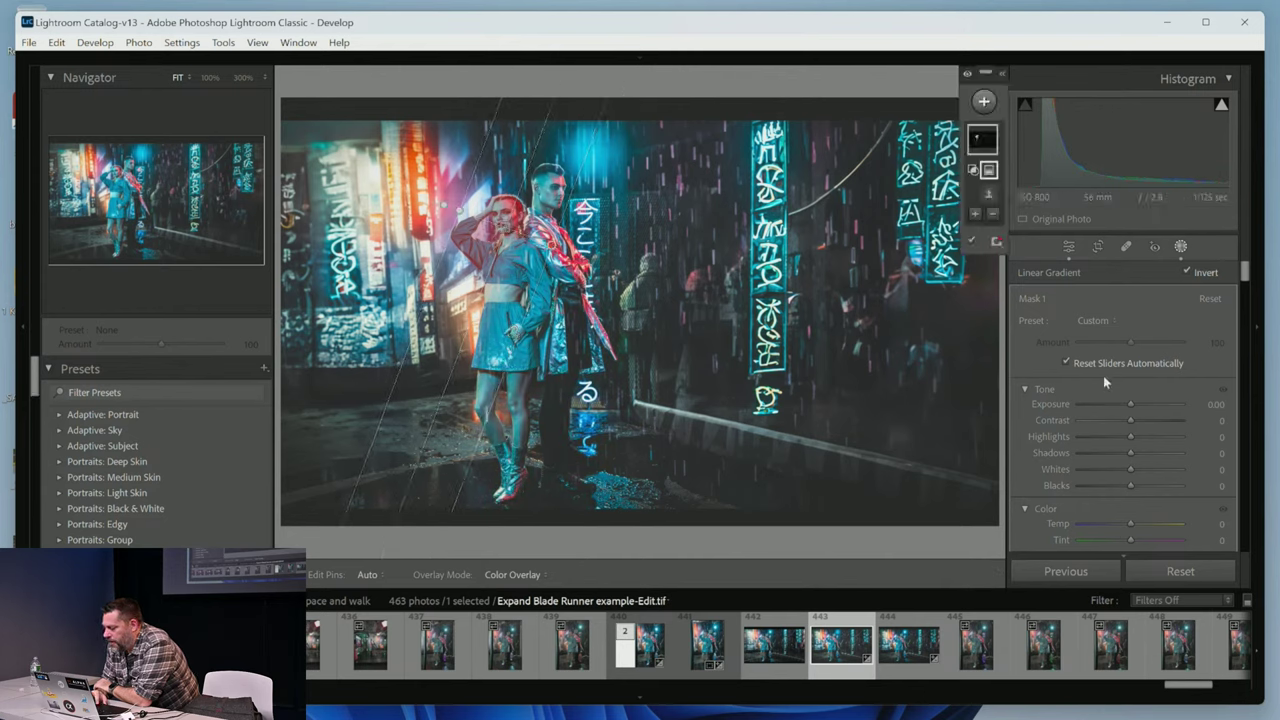
pyautogui.moveTo(1131, 408); pyautogui.dragTo(1145, 408)
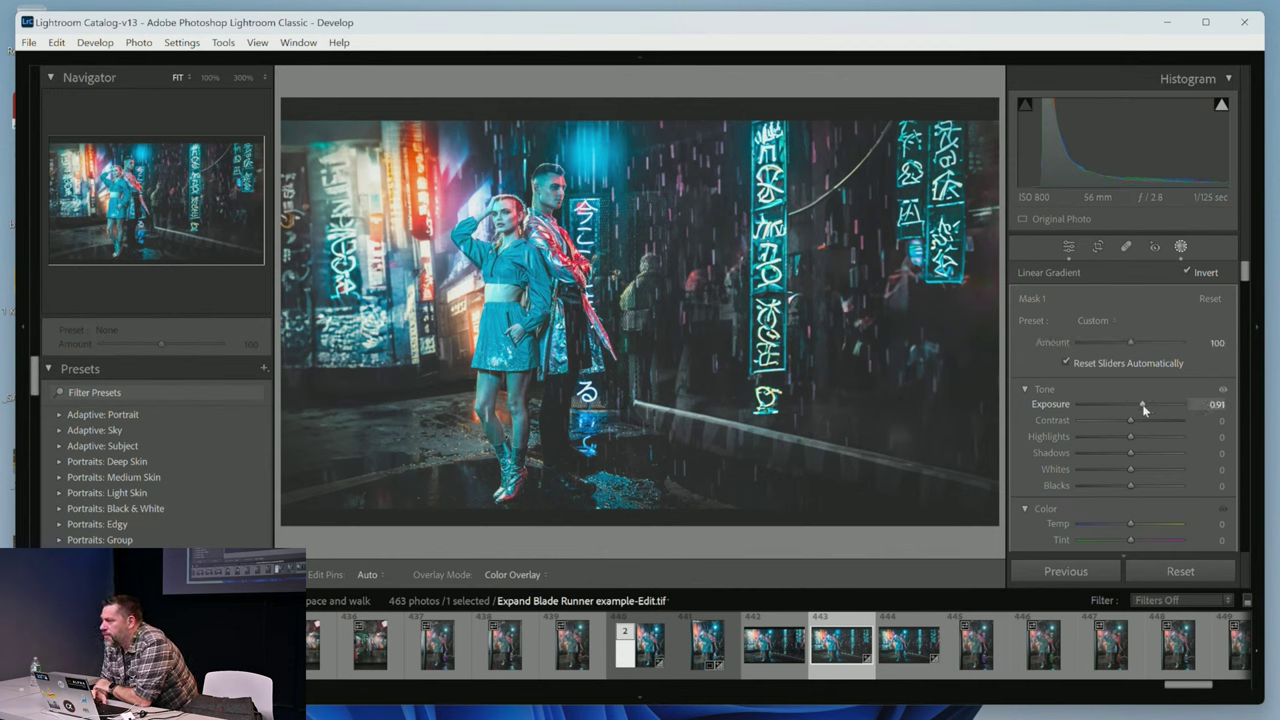
pyautogui.moveTo(1144, 408); pyautogui.dragTo(1143, 406)
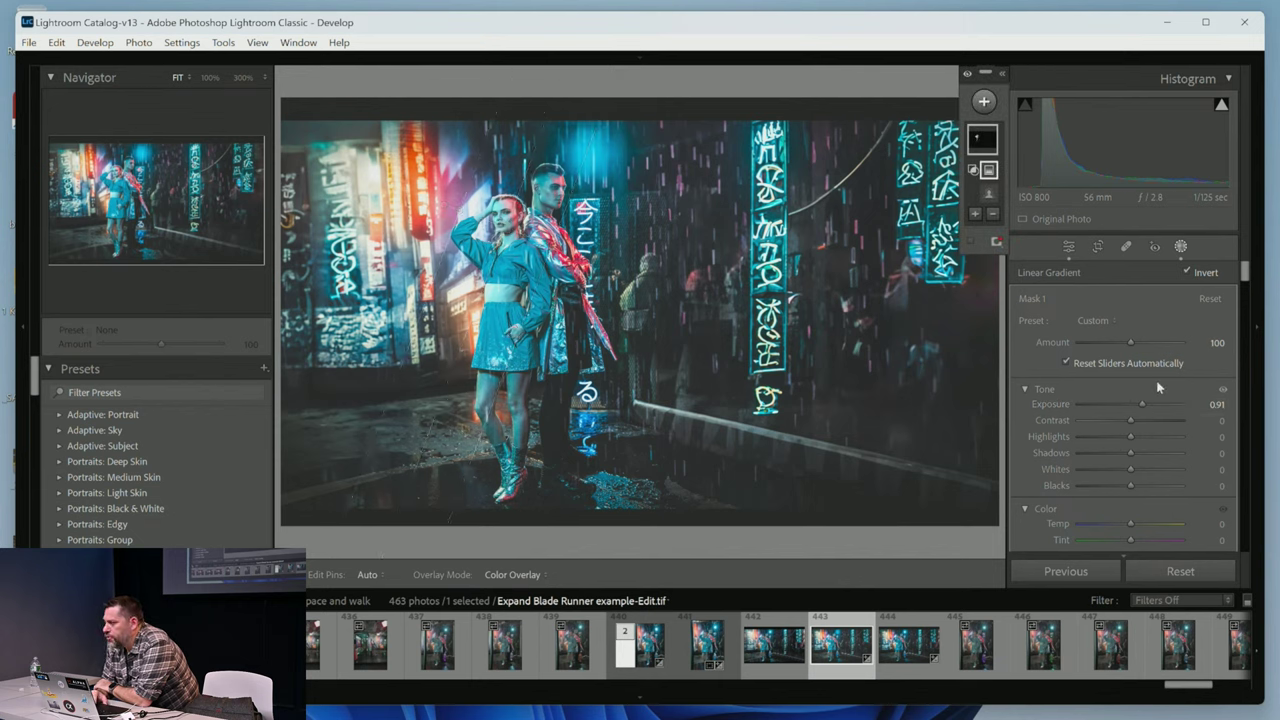
# Warm the masked subject slightly, raising the mask Temp to about 7.
pyautogui.scroll(-3, 1158, 387)
pyautogui.scroll(3, 1158, 387)
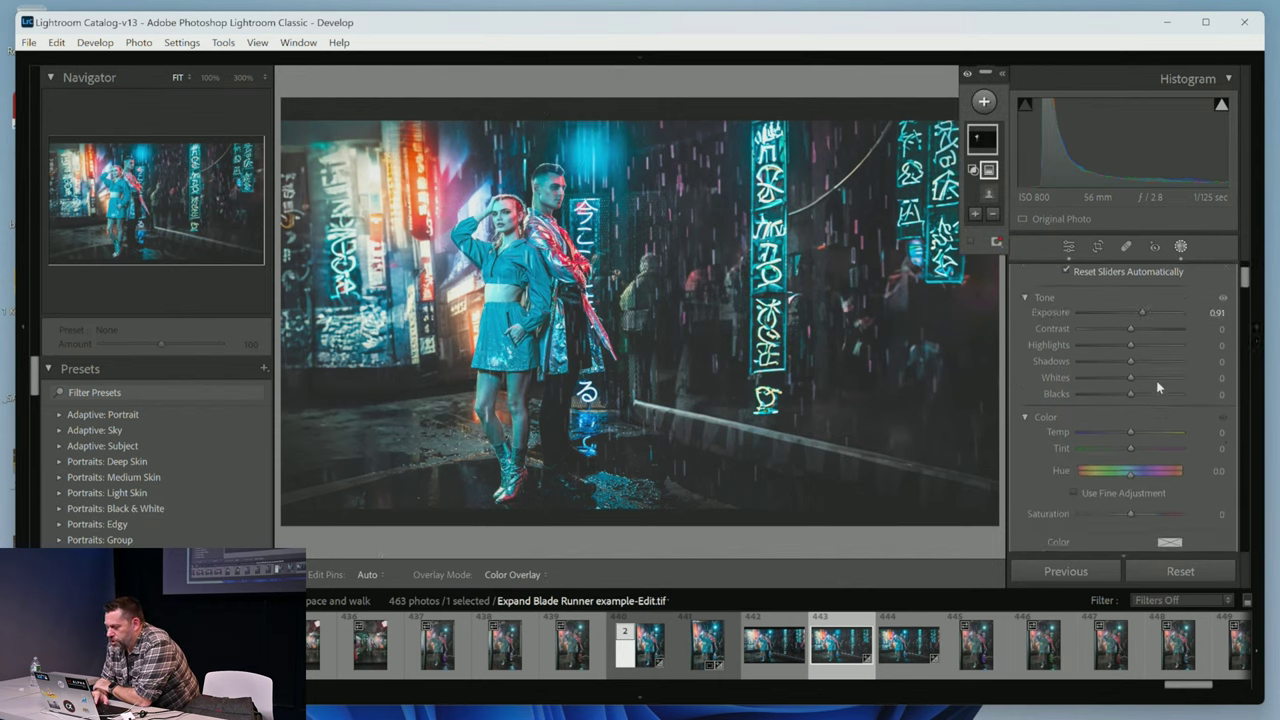
pyautogui.scroll(-3, 1158, 387)
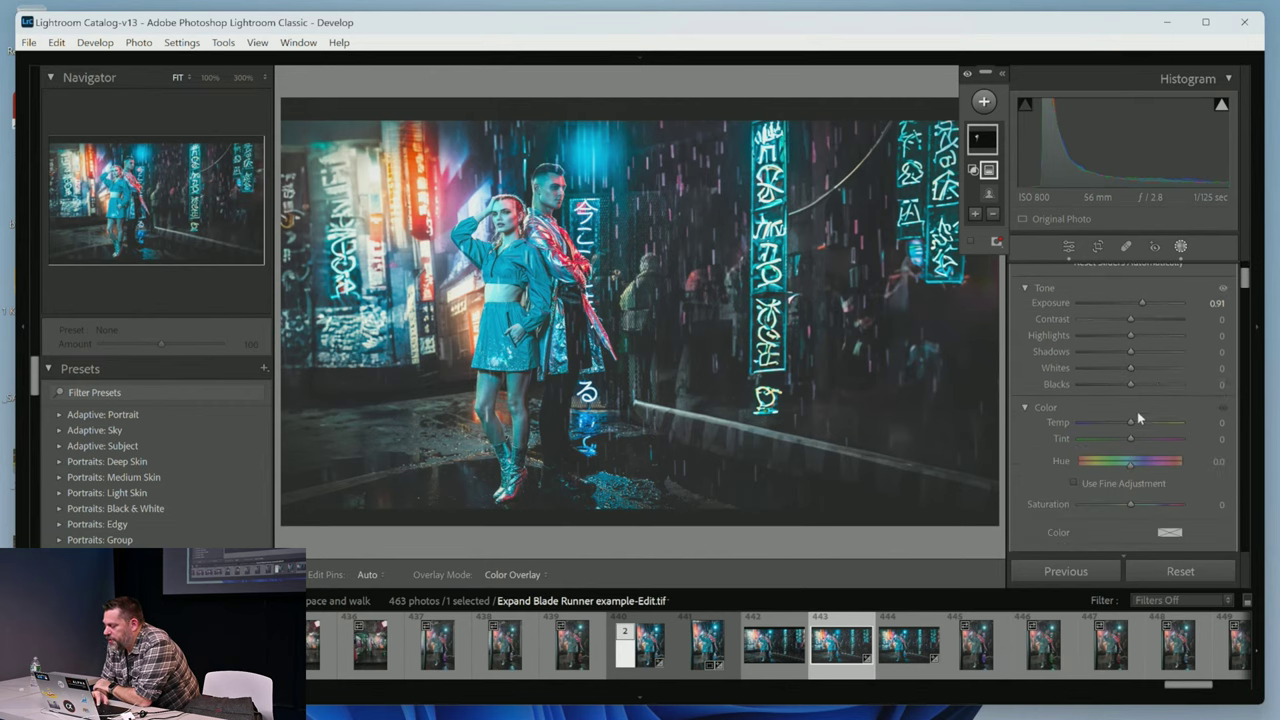
pyautogui.moveTo(1130, 423); pyautogui.dragTo(1122, 385)
# In the Effects panel, set Grain Amount to 12.
pyautogui.scroll(-8, 1154, 368)
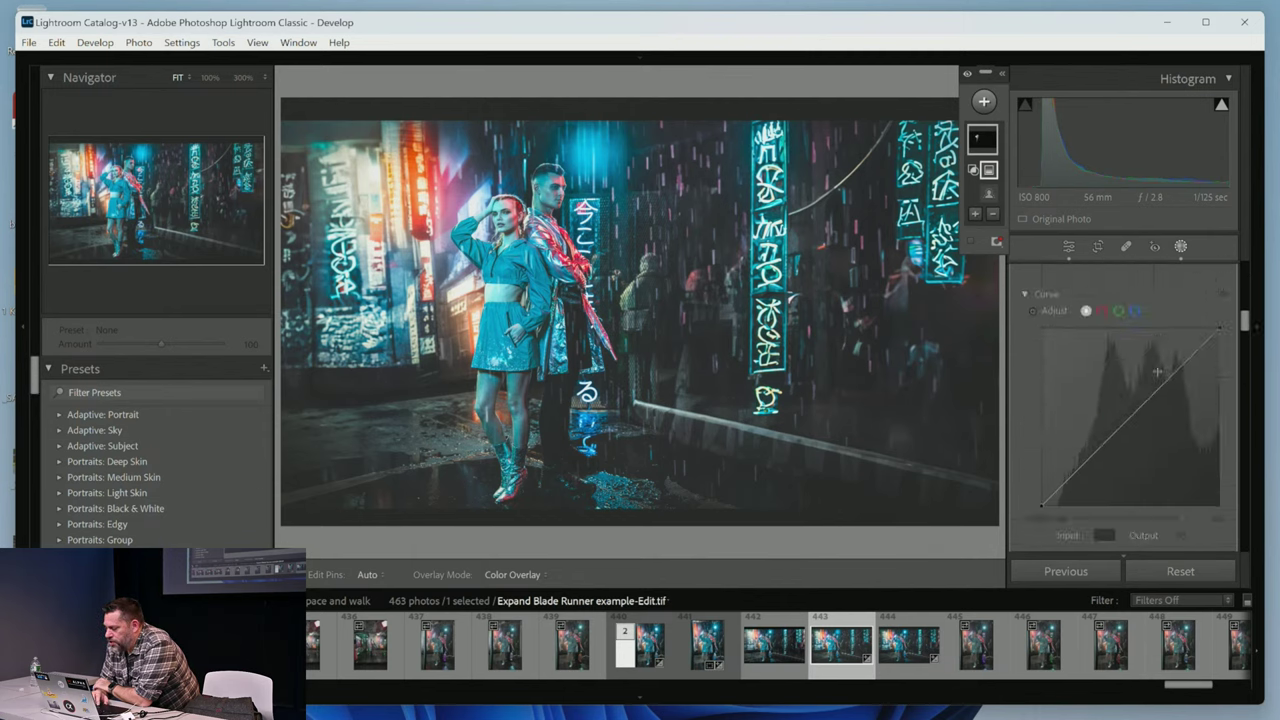
pyautogui.scroll(-10, 1156, 372)
pyautogui.scroll(-10, 1155, 374)
pyautogui.scroll(-10, 1154, 374)
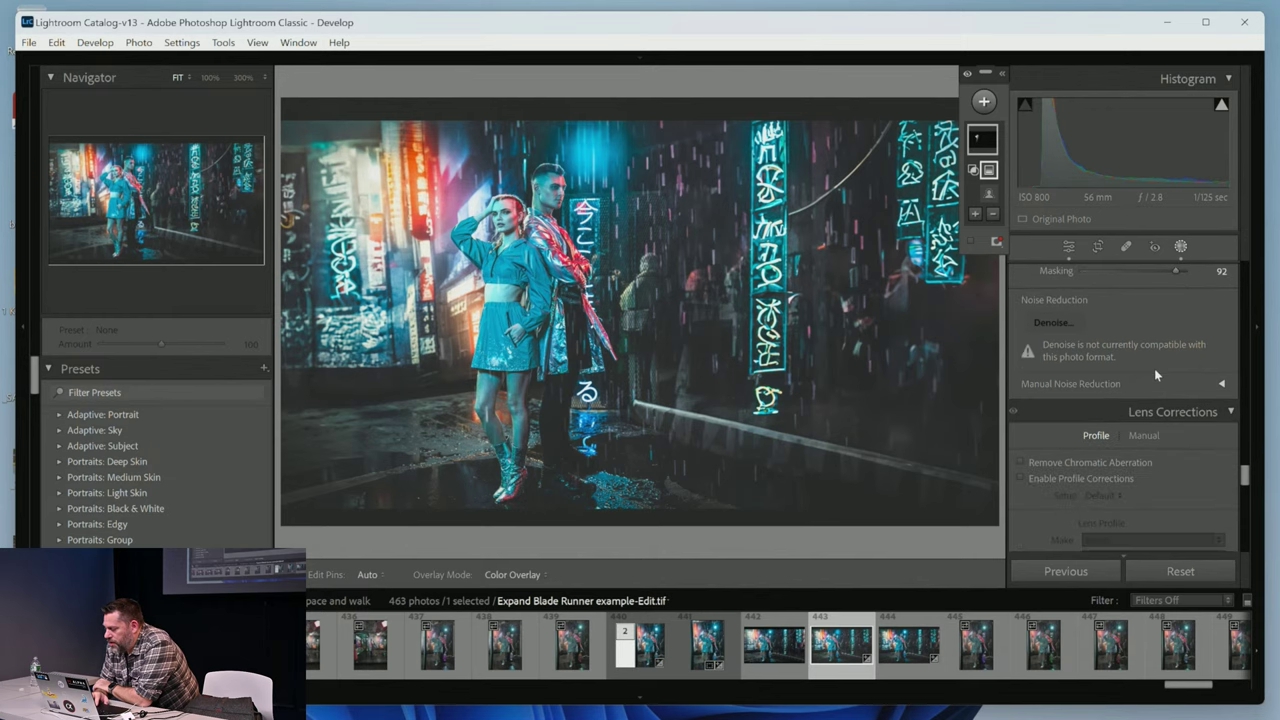
pyautogui.scroll(-10, 1154, 374)
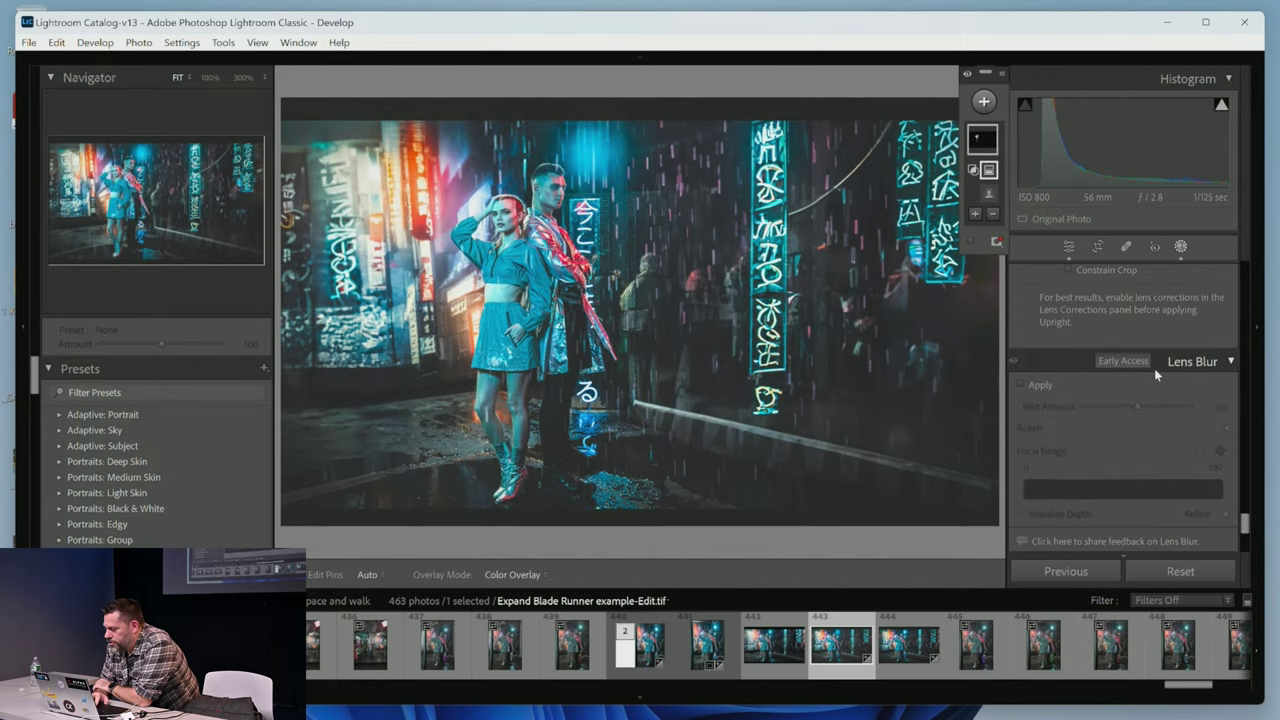
pyautogui.scroll(-5, 1154, 368)
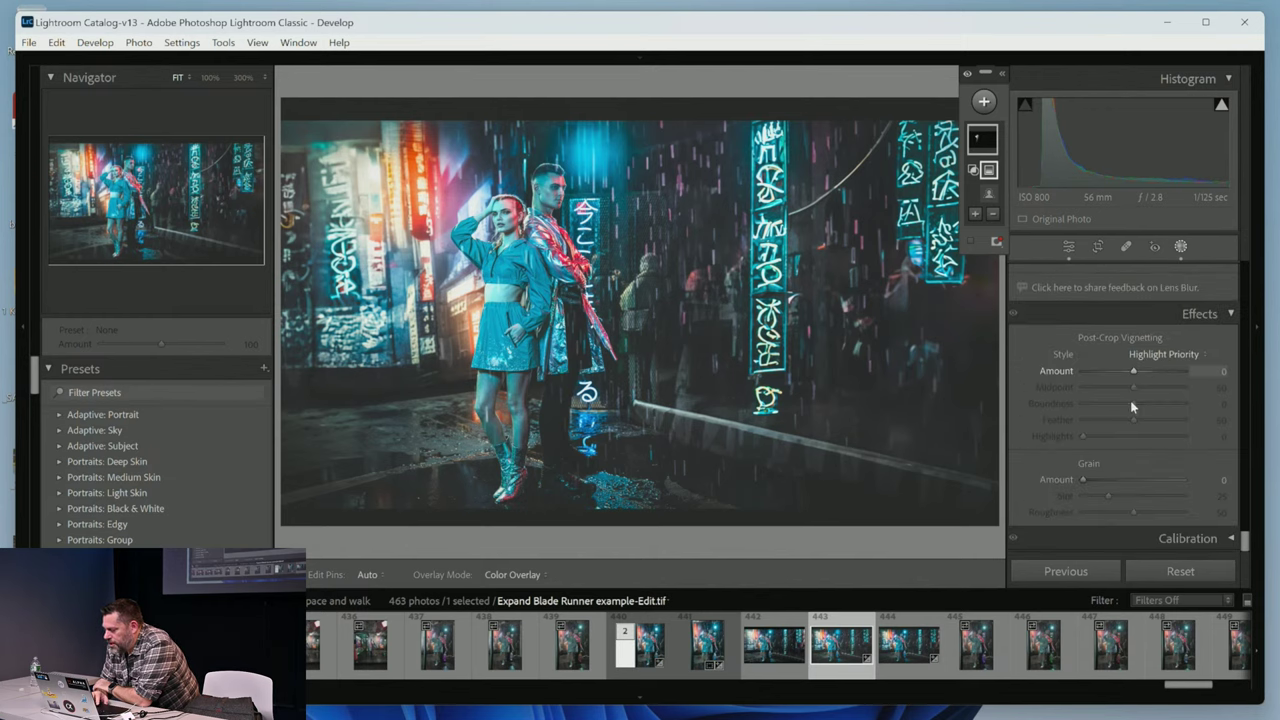
pyautogui.moveTo(1083, 480); pyautogui.dragTo(1095, 483)
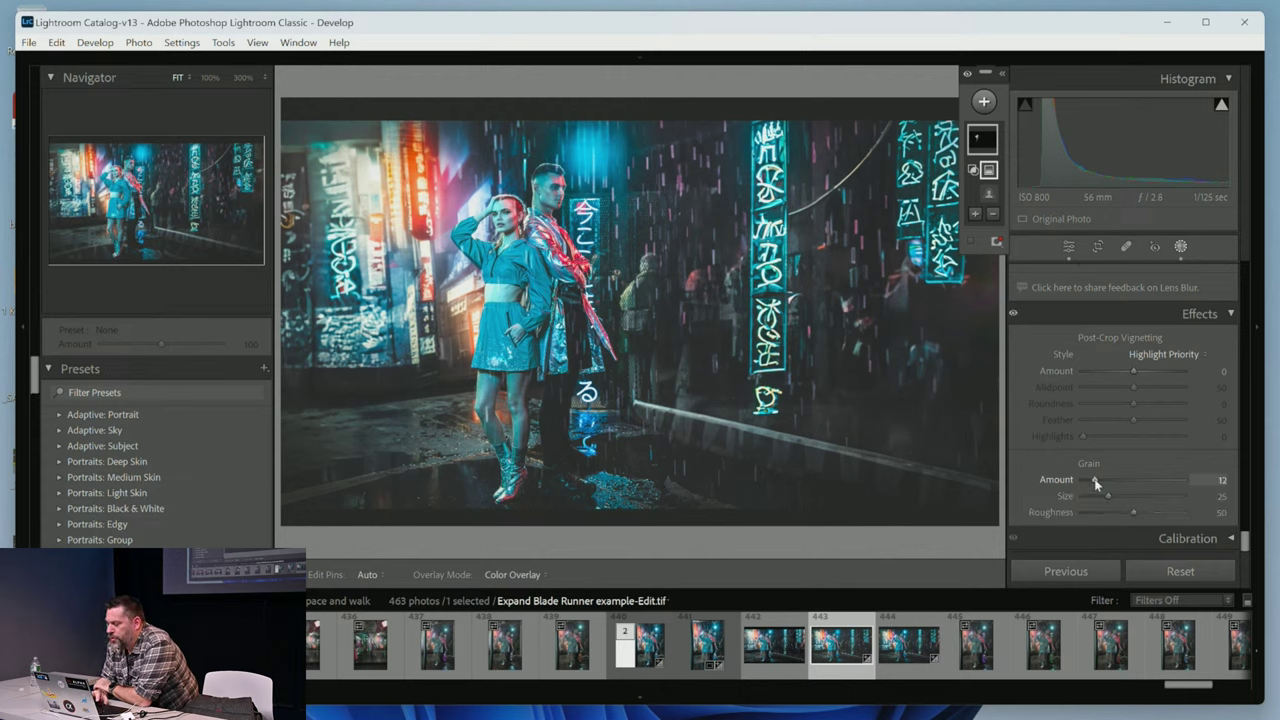